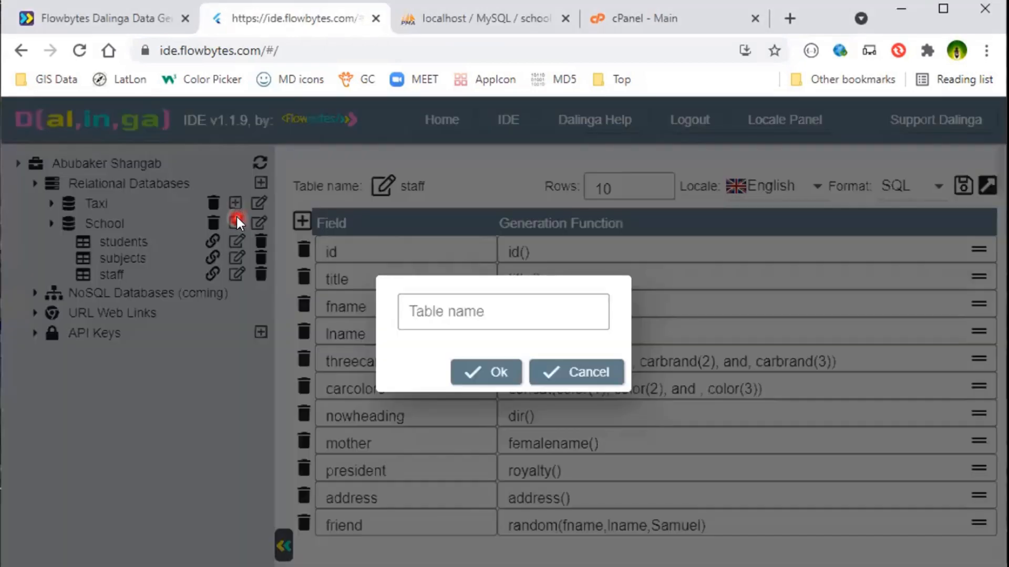
# Create a new table named marks in the School database.
pyautogui.click(461, 310)
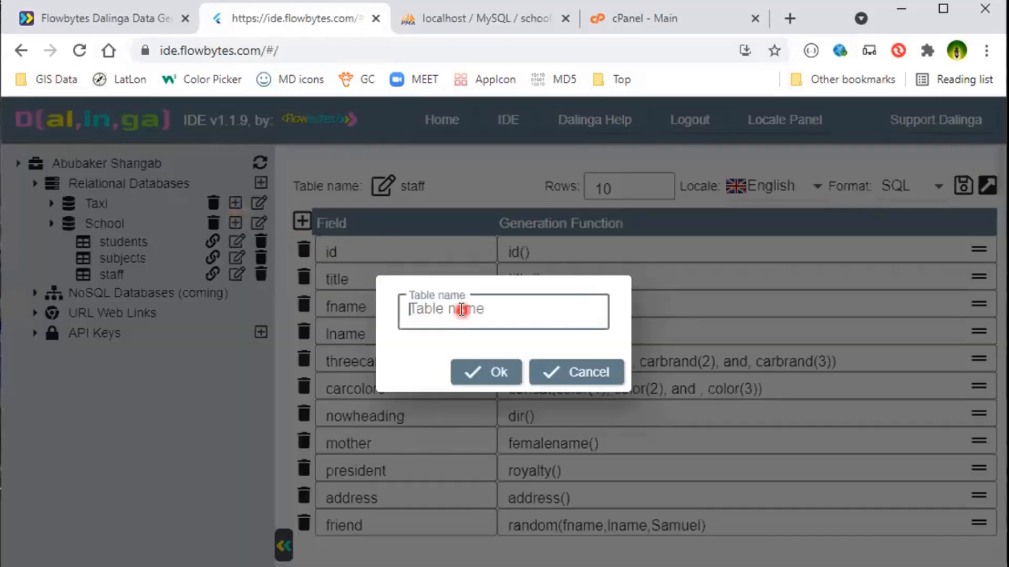
pyautogui.write('marks')
pyautogui.click(488, 371)
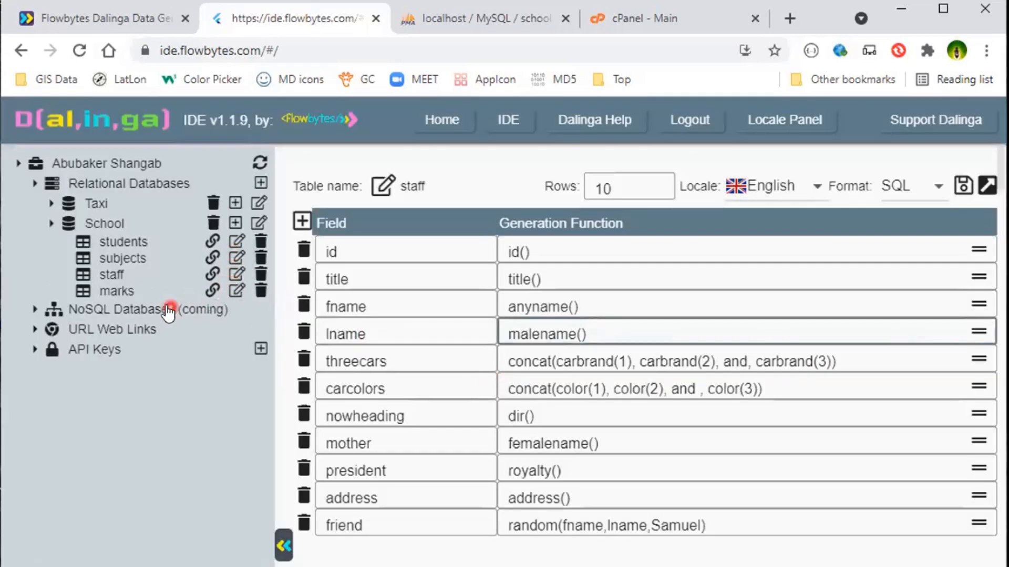
# Open the marks table and delete its startjob, notes, photo, email and worksat fields.
pyautogui.click(238, 291)
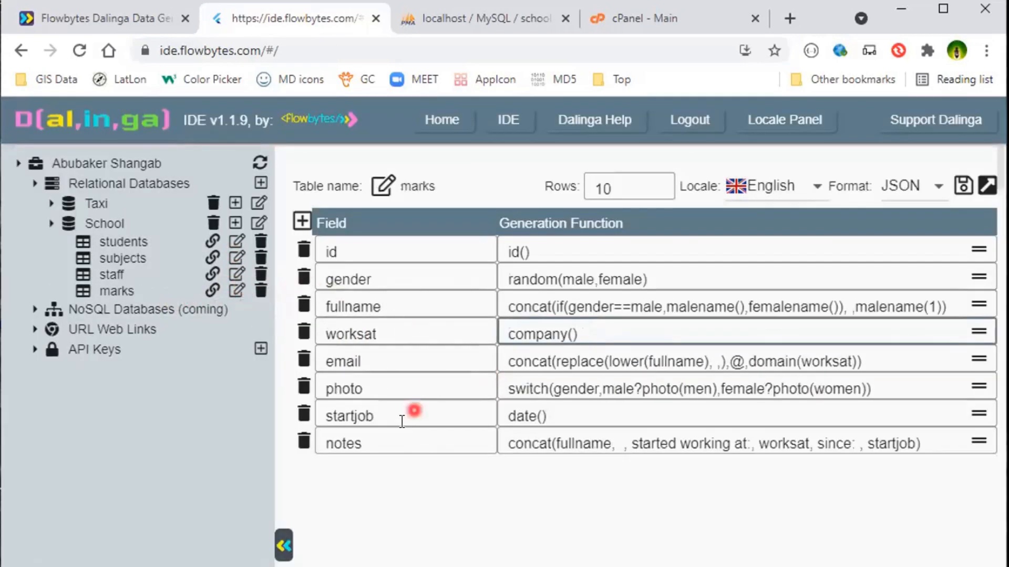
pyautogui.click(303, 417)
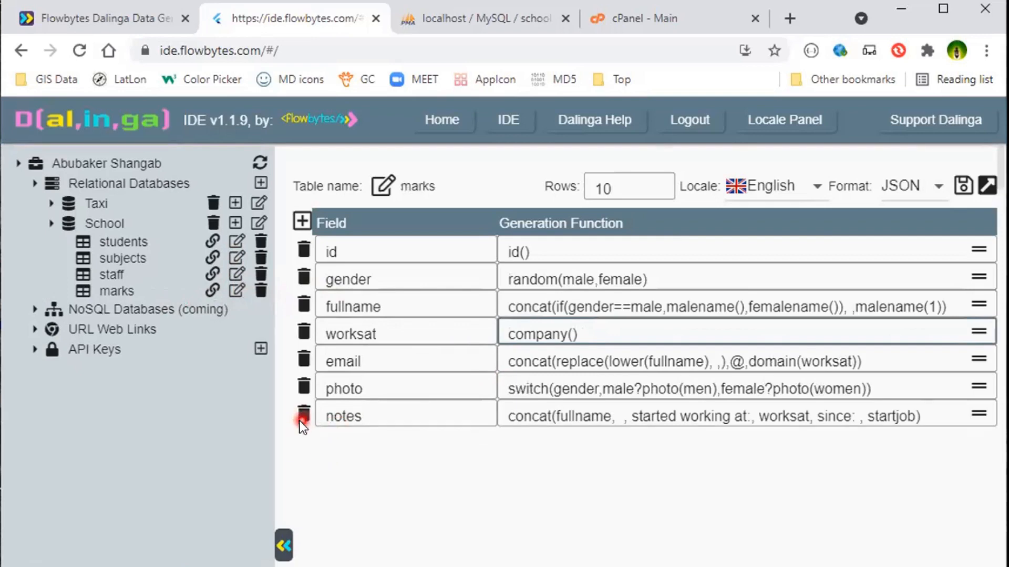
pyautogui.click(296, 419)
pyautogui.click(299, 388)
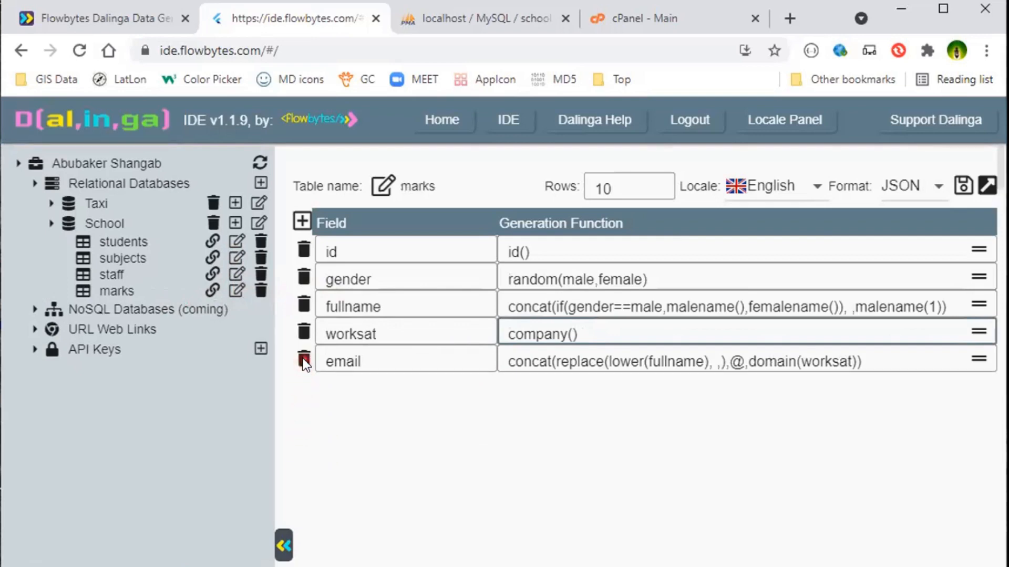
pyautogui.click(304, 361)
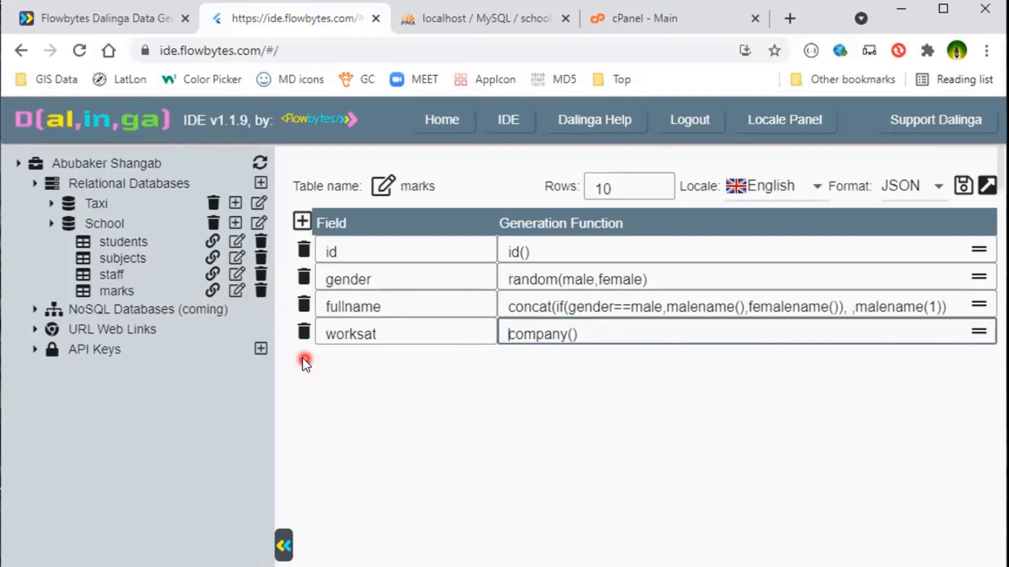
pyautogui.click(304, 331)
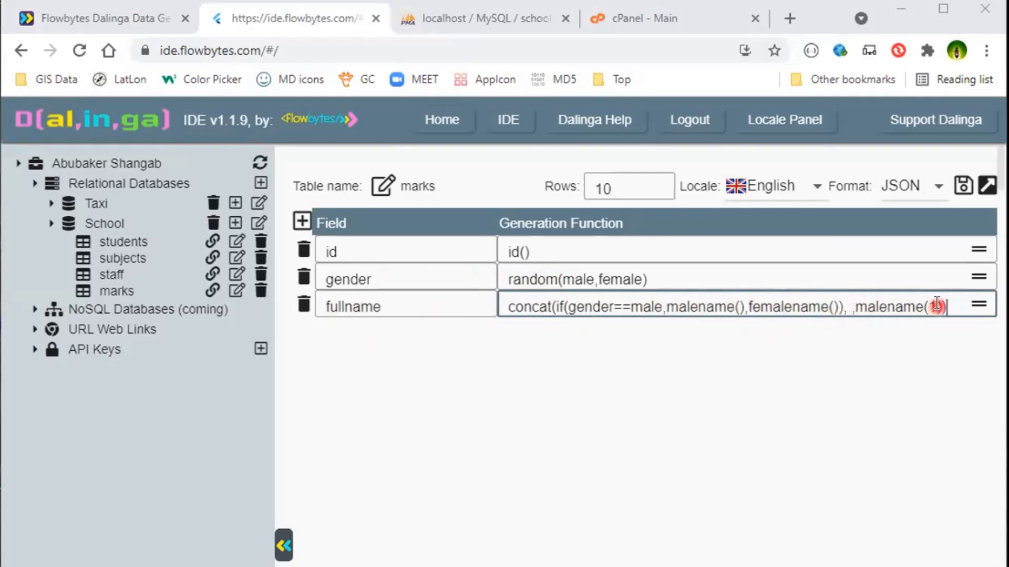
# Add a field named mark with the generation function int(1,100).
pyautogui.click(303, 222)
pyautogui.click(381, 331)
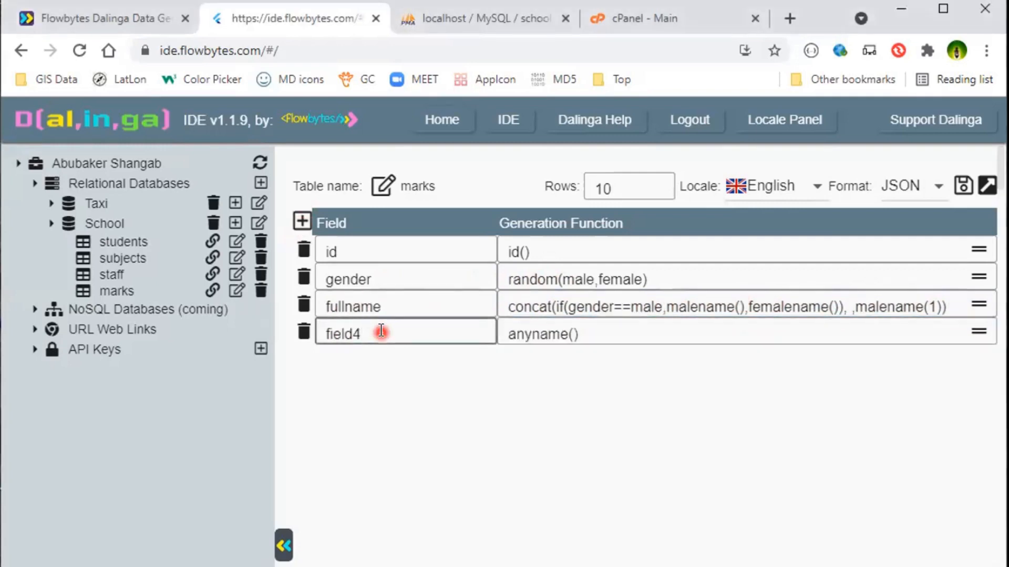
pyautogui.hotkey('ctrl', 'a')
pyautogui.write('mark')
pyautogui.press('Tab')
pyautogui.press('BackSpace')
pyautogui.press('BackSpace')
pyautogui.press('BackSpace')
pyautogui.press('BackSpace')
pyautogui.press('BackSpace')
pyautogui.press('BackSpace')
pyautogui.press('BackSpace')
pyautogui.press('BackSpace')
pyautogui.press('BackSpace')
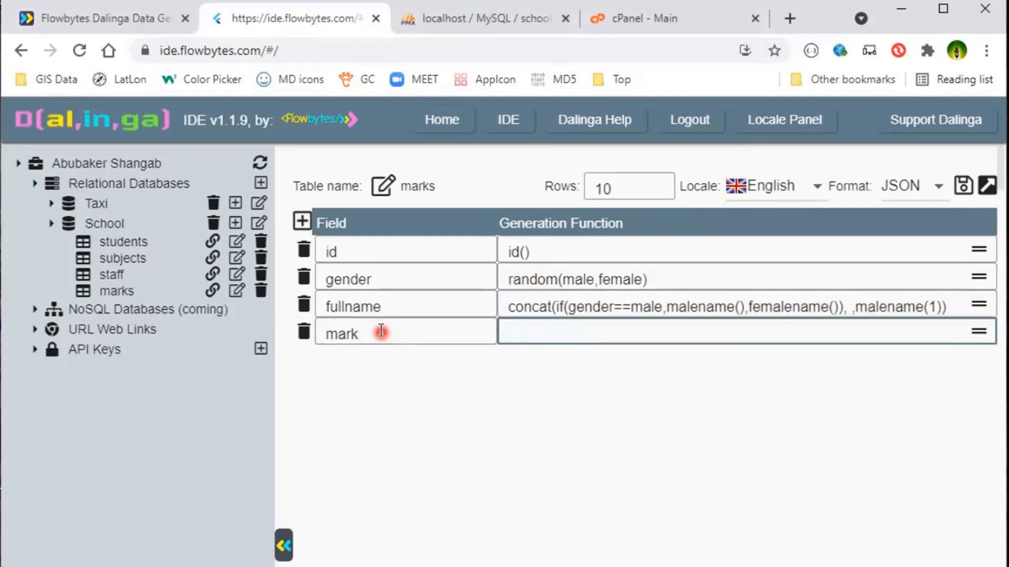
pyautogui.write('int(1,100)')
# Add another field and name it result.
pyautogui.click(301, 221)
pyautogui.click(385, 360)
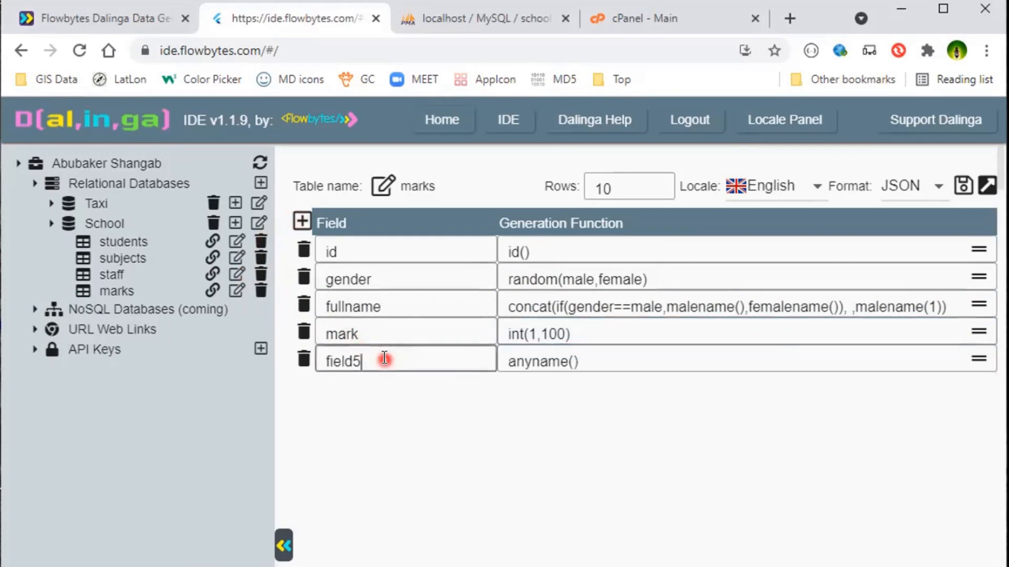
pyautogui.press('BackSpace')
pyautogui.press('BackSpace')
pyautogui.press('BackSpace')
pyautogui.press('BackSpace')
pyautogui.press('BackSpace')
pyautogui.press('BackSpace')
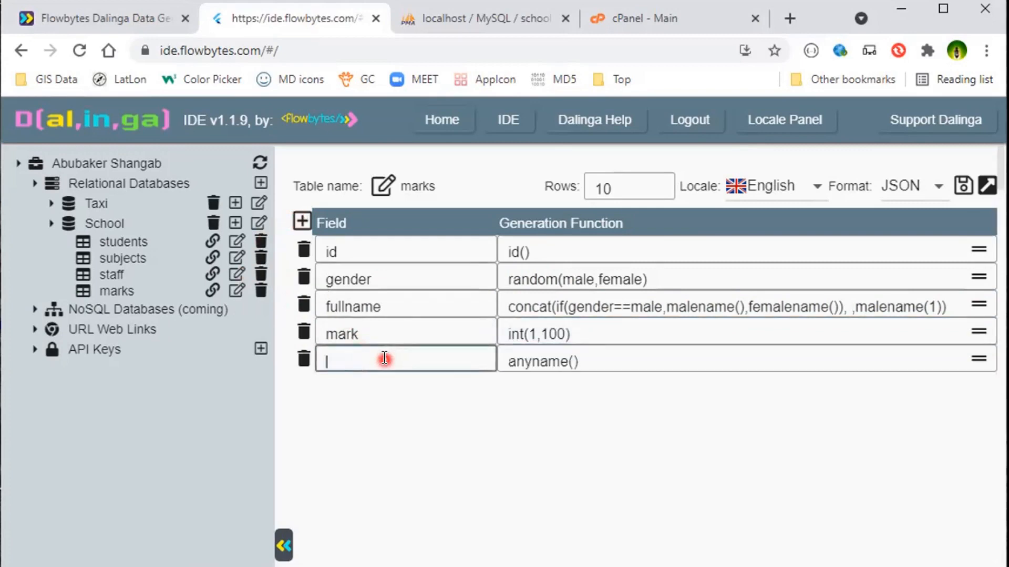
pyautogui.write('result')
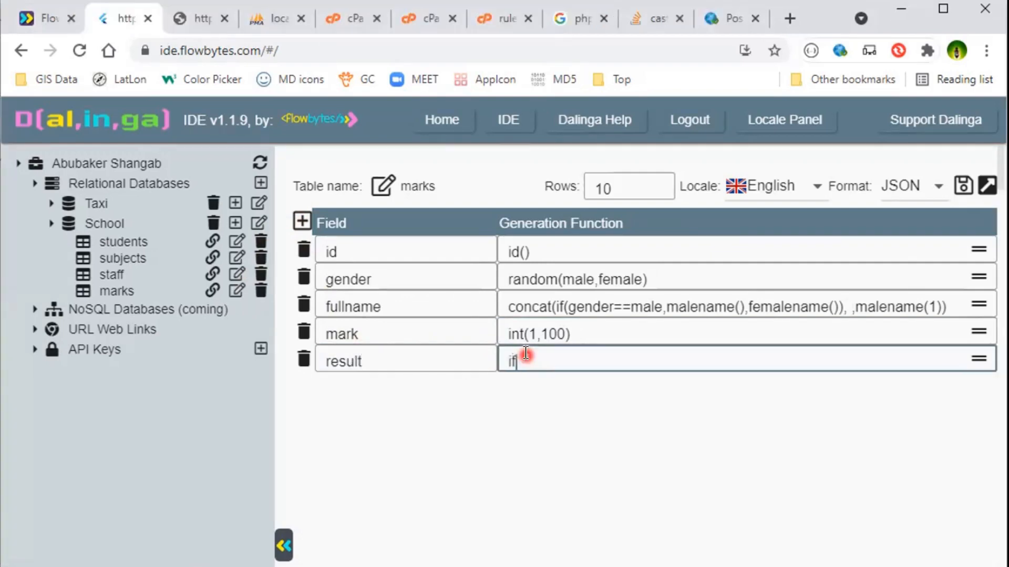
# Enter nested if conditions for result: mark>80 gives A+, nark>70 gives A, mark>60 gives B, then mark>49.
pyautogui.write(')')
pyautogui.press('Left')
pyautogui.write('mark')
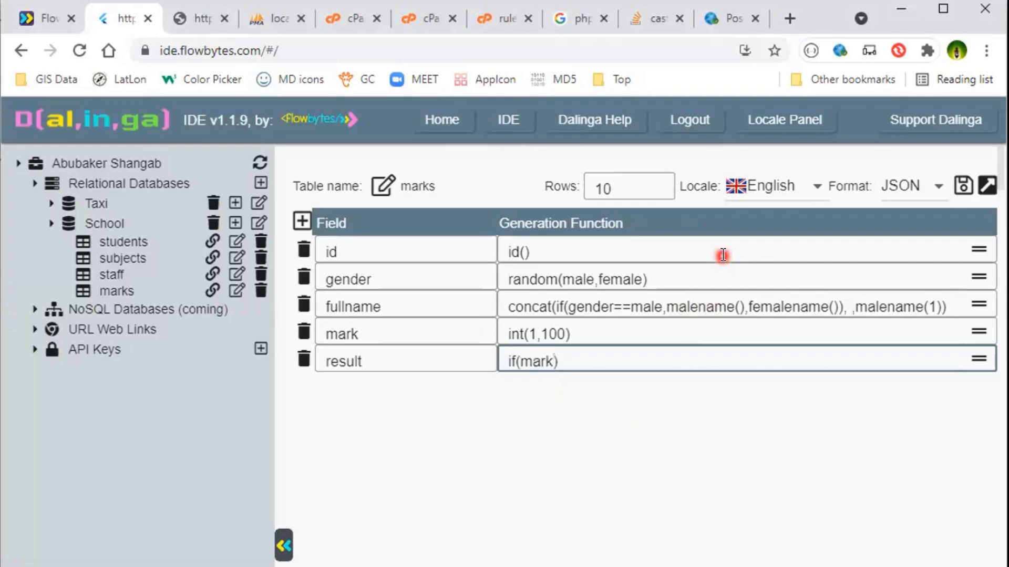
pyautogui.write('>80,A+,if()')
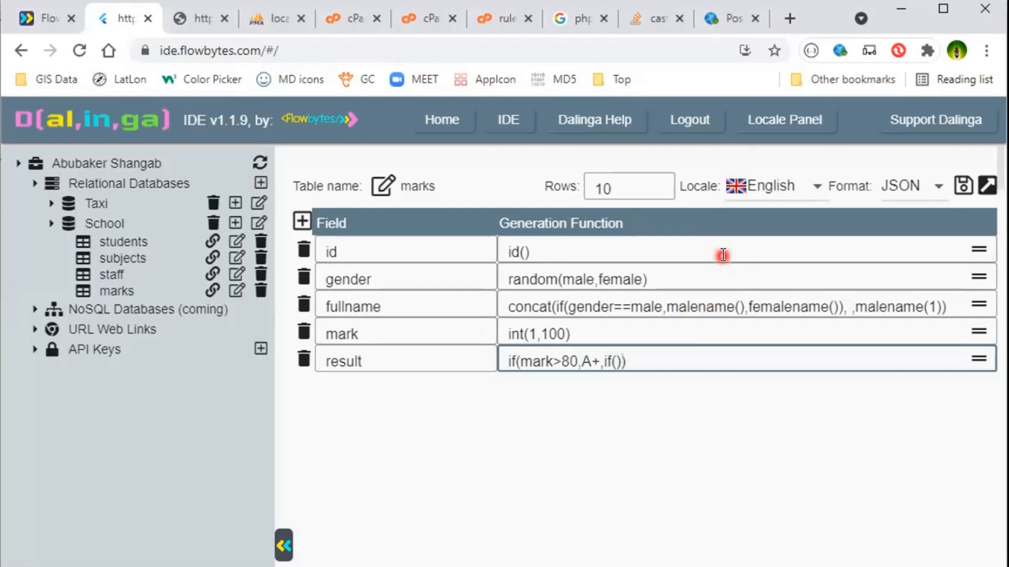
pyautogui.write('nark>70')
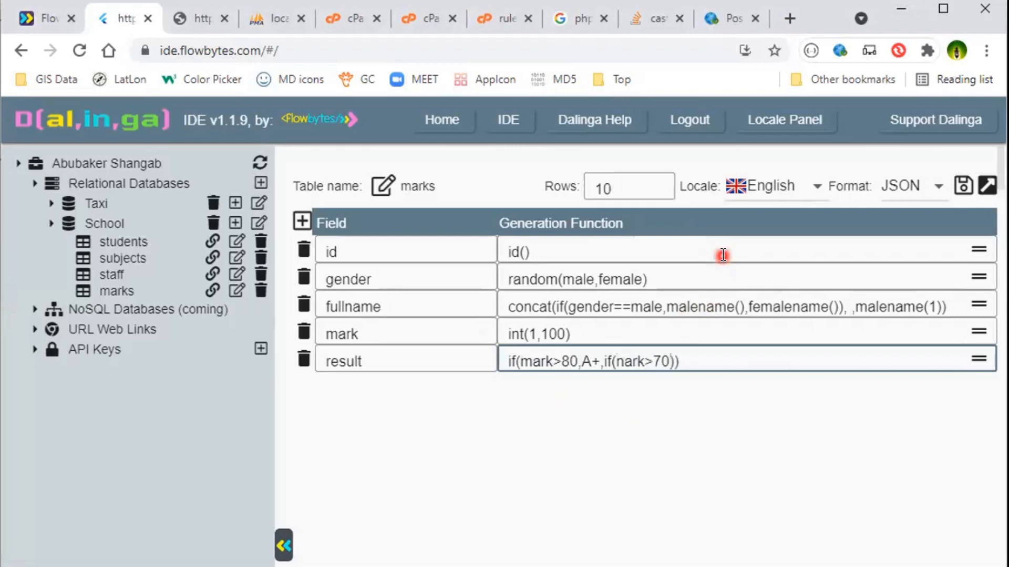
pyautogui.write(',A')
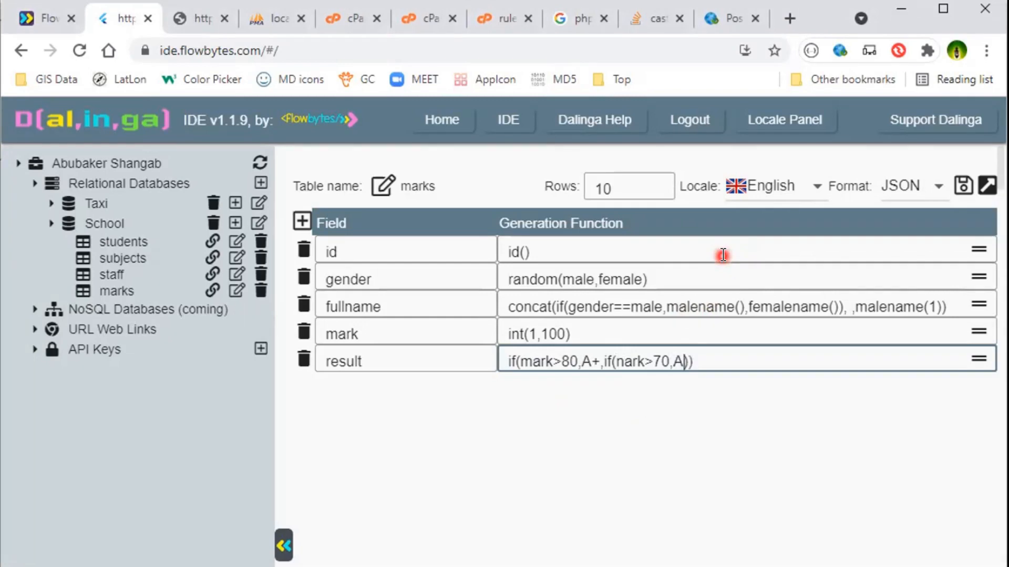
pyautogui.write(',if(mark>')
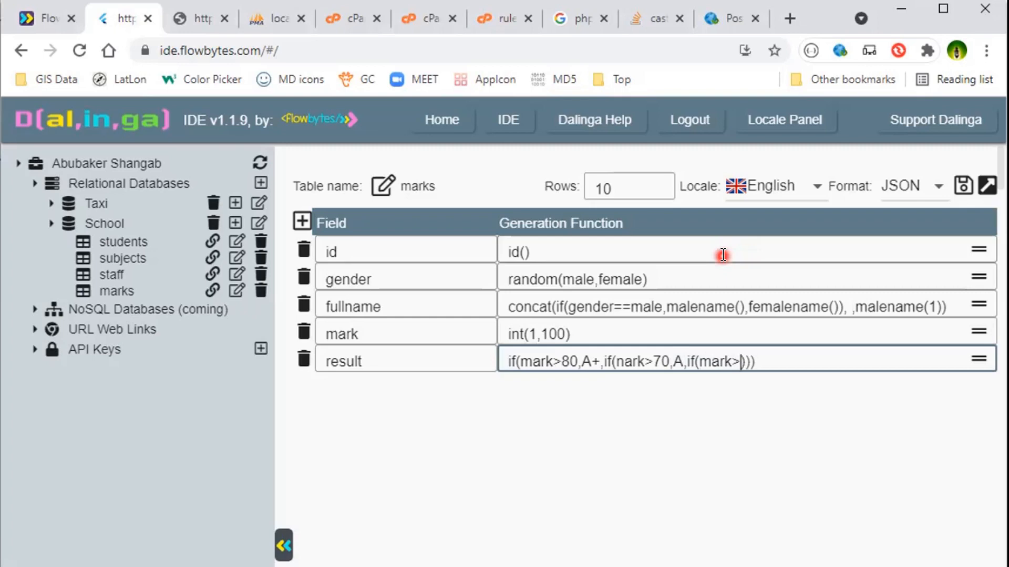
pyautogui.write('60,B,if(')
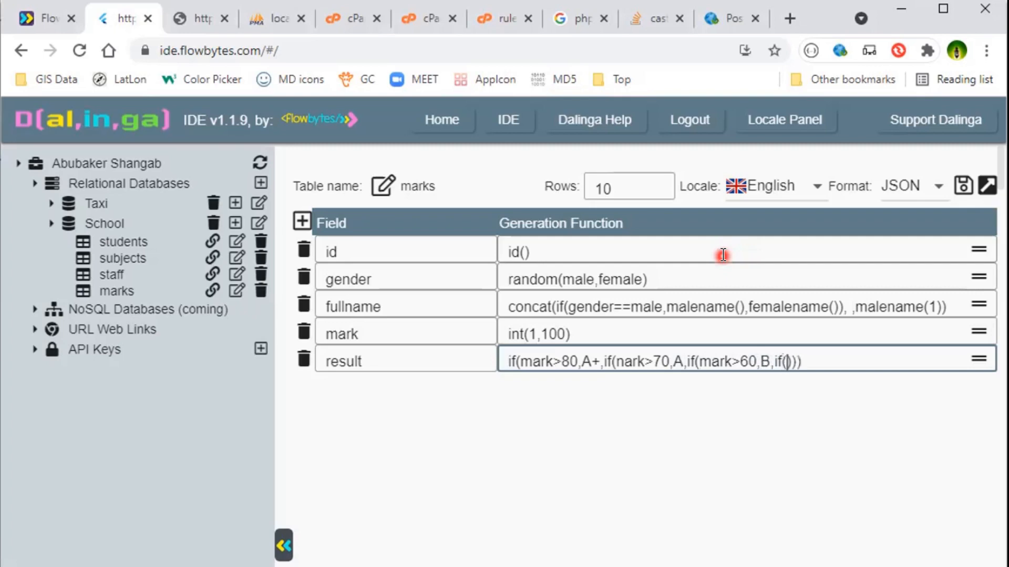
pyautogui.write('mark>49')
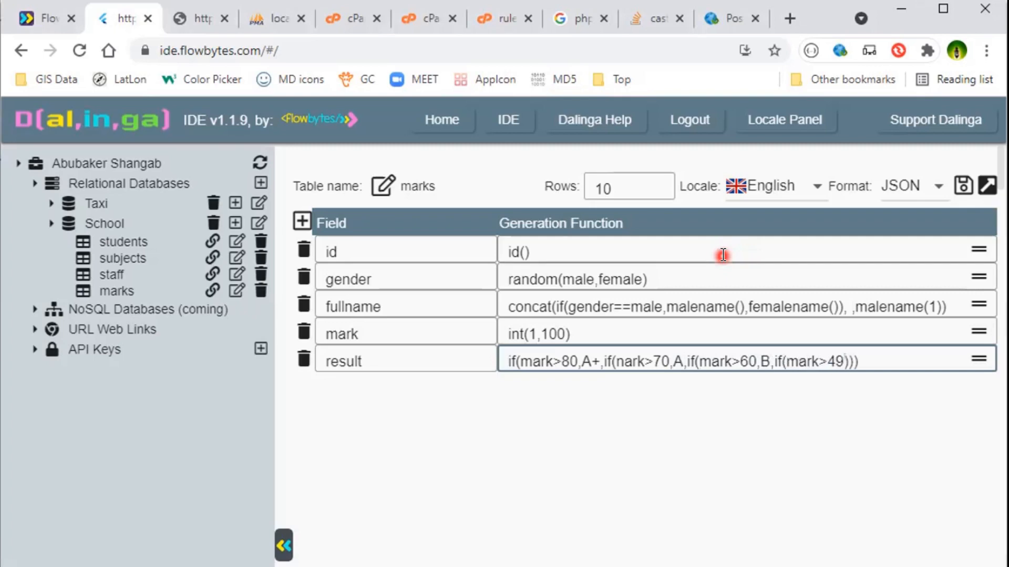
pyautogui.write(',')
# Insert + before the B grade, finish the last condition with B and F, and save the table.
pyautogui.press('Left')
pyautogui.press('Left')
pyautogui.press('Left')
pyautogui.press('Left')
pyautogui.press('Left')
pyautogui.press('Left')
pyautogui.press('Left')
pyautogui.press('Left')
pyautogui.press('Left')
pyautogui.press('Left')
pyautogui.press('Left')
pyautogui.press('Left')
pyautogui.press('Left')
pyautogui.write('+')
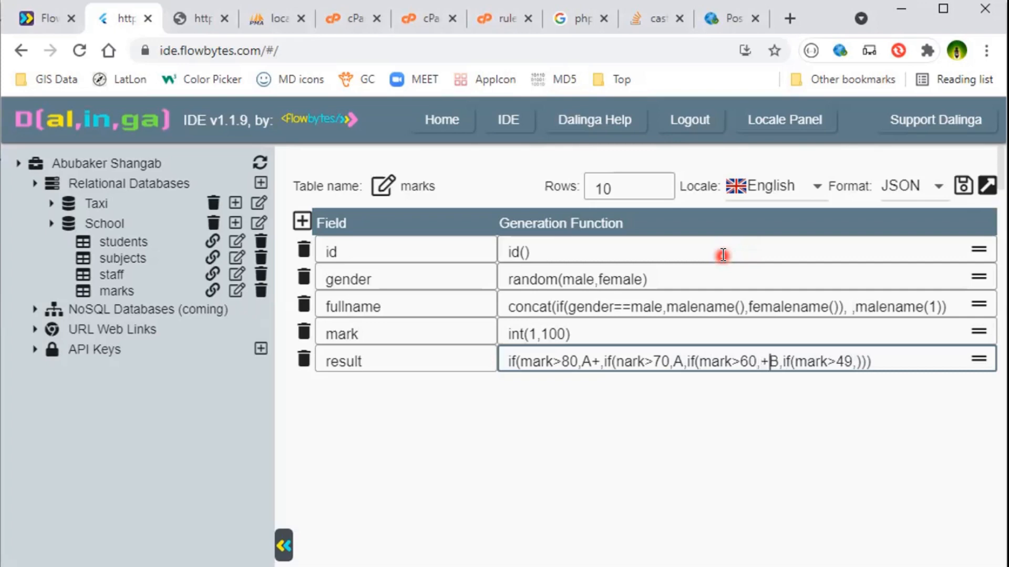
pyautogui.press('Right')
pyautogui.press('Right')
pyautogui.press('Right')
pyautogui.press('Right')
pyautogui.press('Right')
pyautogui.press('Right')
pyautogui.press('Right')
pyautogui.press('Right')
pyautogui.press('Right')
pyautogui.press('Right')
pyautogui.press('Right')
pyautogui.press('Right')
pyautogui.write('B,F')
pyautogui.click(962, 186)
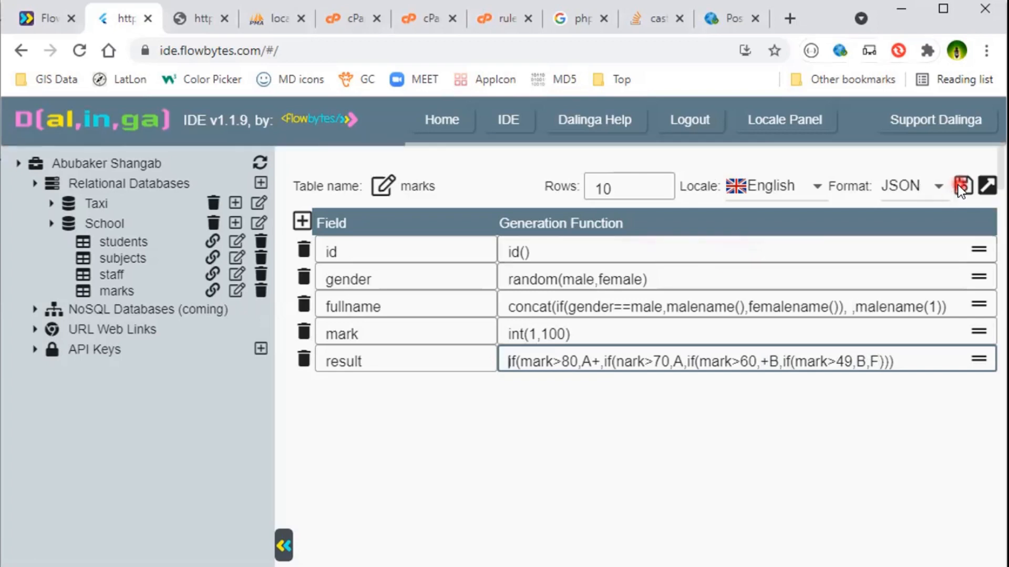
# Set the table's row count to 30 and save it.
pyautogui.click(663, 188)
pyautogui.click(633, 187)
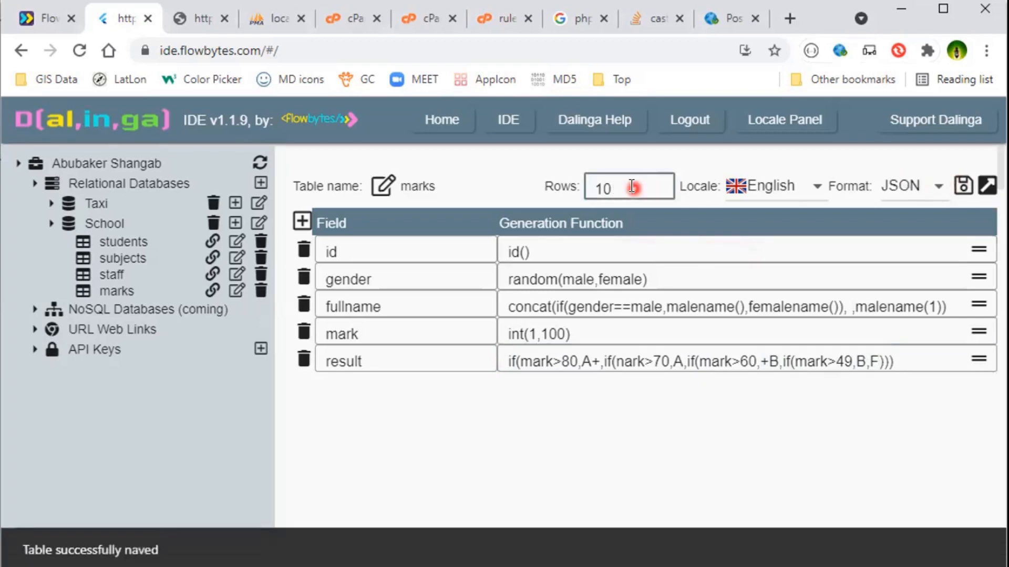
pyautogui.press('BackSpace')
pyautogui.press('BackSpace')
pyautogui.write('30')
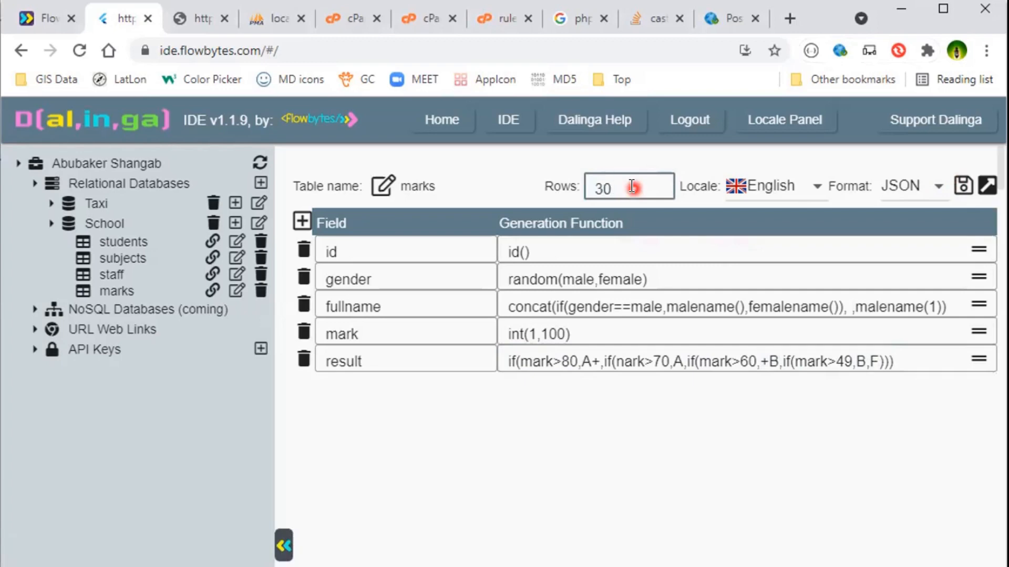
pyautogui.click(965, 181)
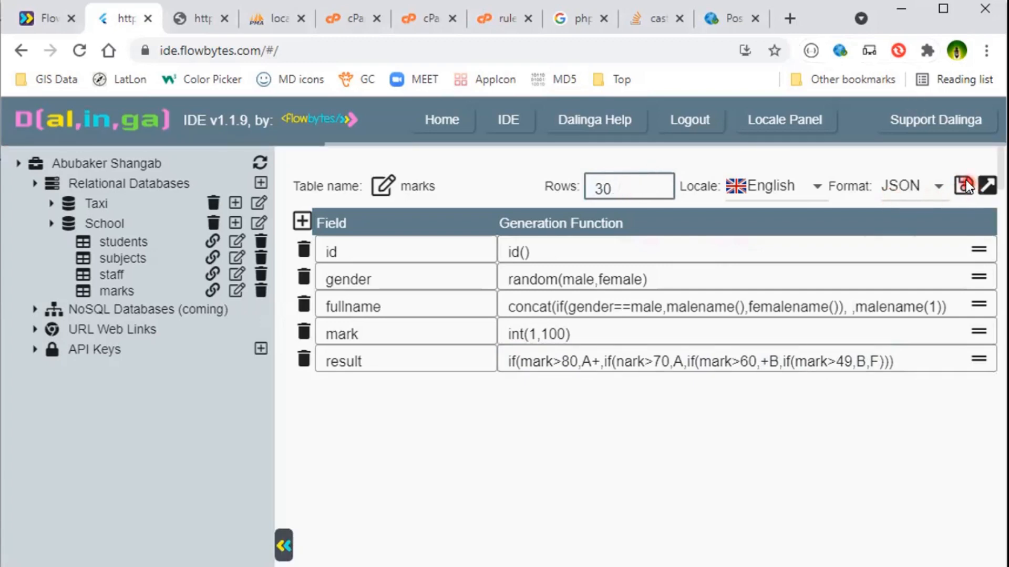
# Reload the marks table's JSON output in the API tab.
pyautogui.click(198, 16)
pyautogui.click(72, 54)
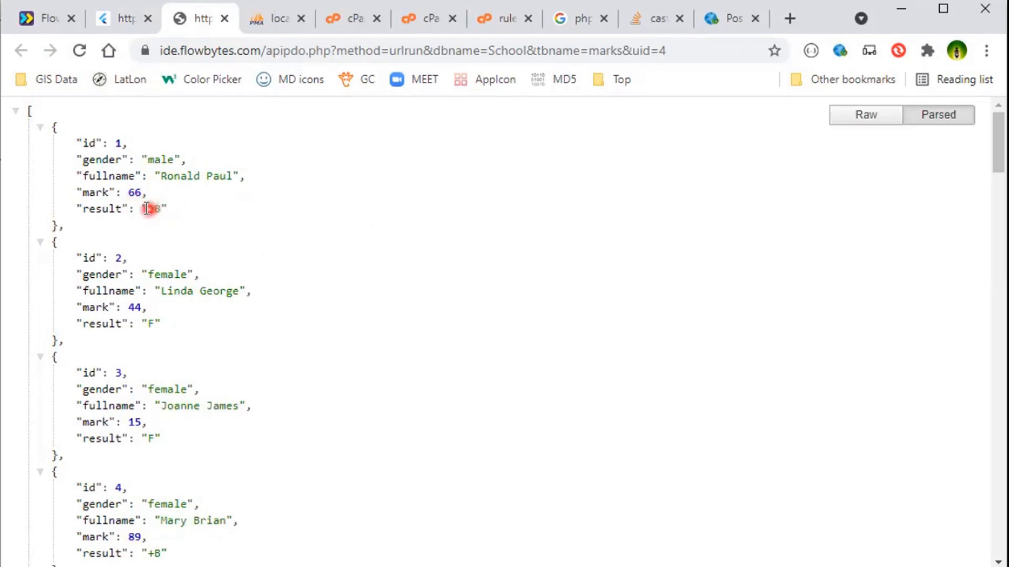
# Change +B to B+ in the result formula and save the table.
pyautogui.click(127, 18)
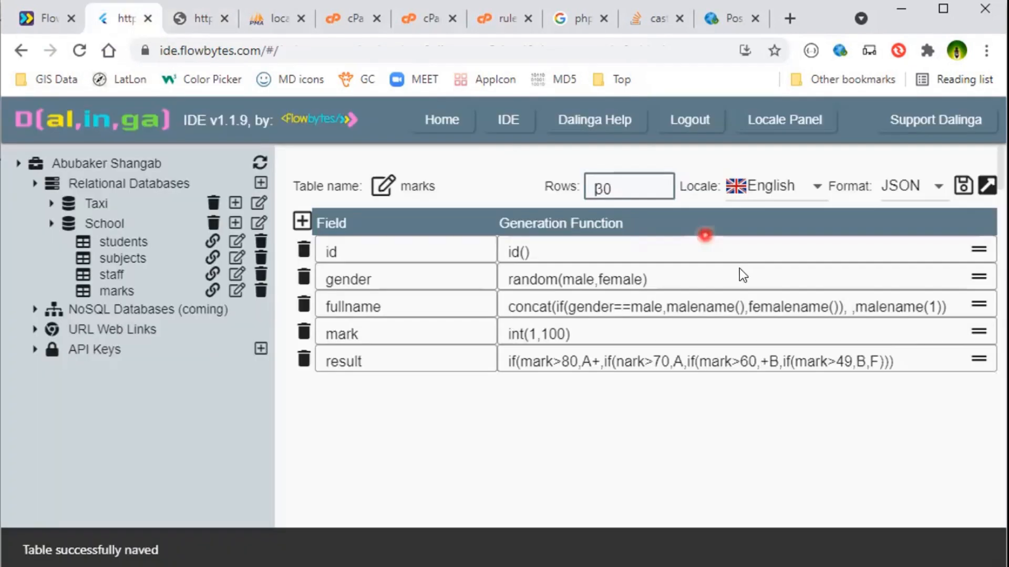
pyautogui.click(770, 361)
pyautogui.press('BackSpace')
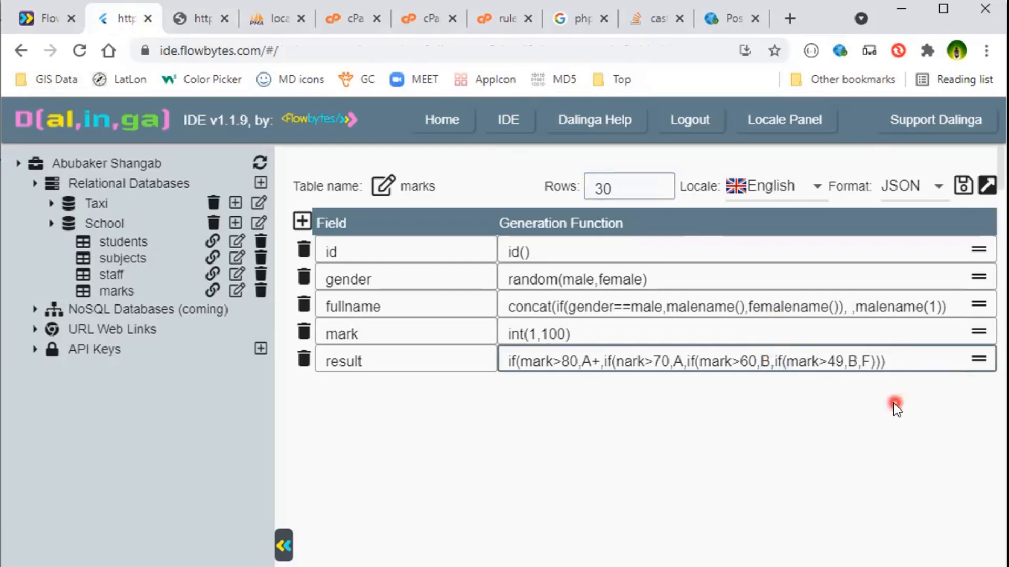
pyautogui.press('Right')
pyautogui.write('+')
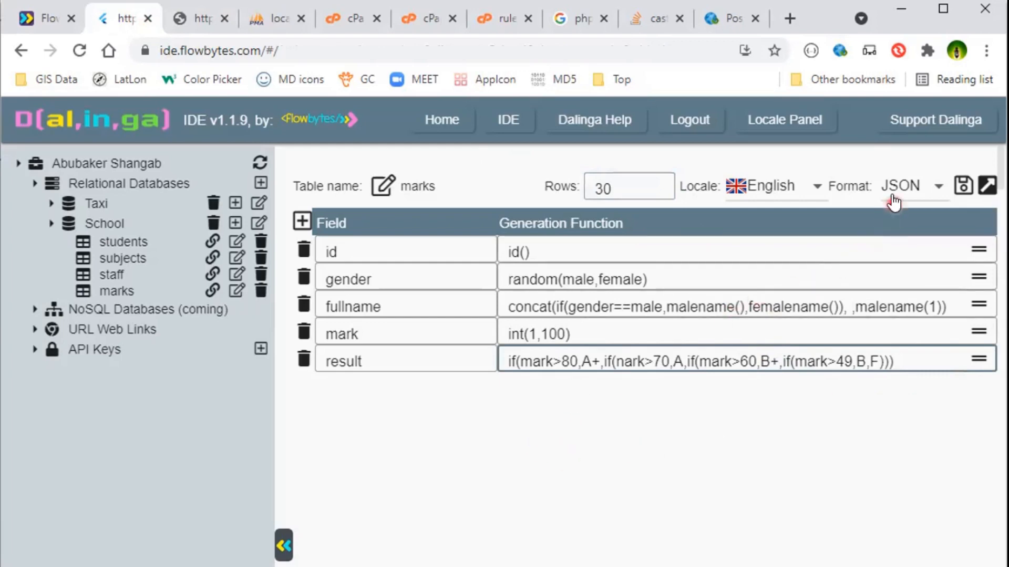
pyautogui.click(963, 189)
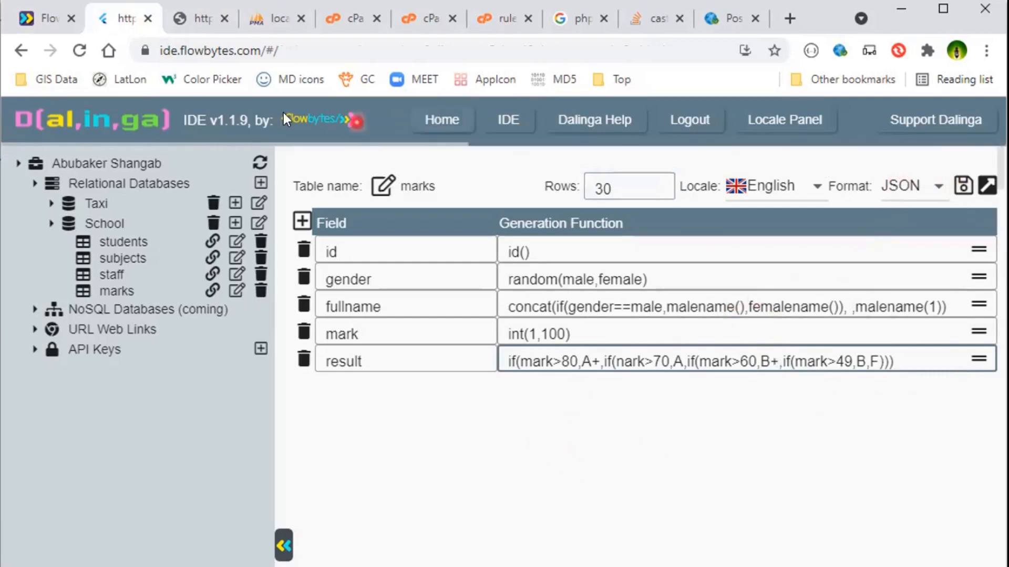
# Reload the marks JSON output and scroll through the generated results.
pyautogui.click(197, 18)
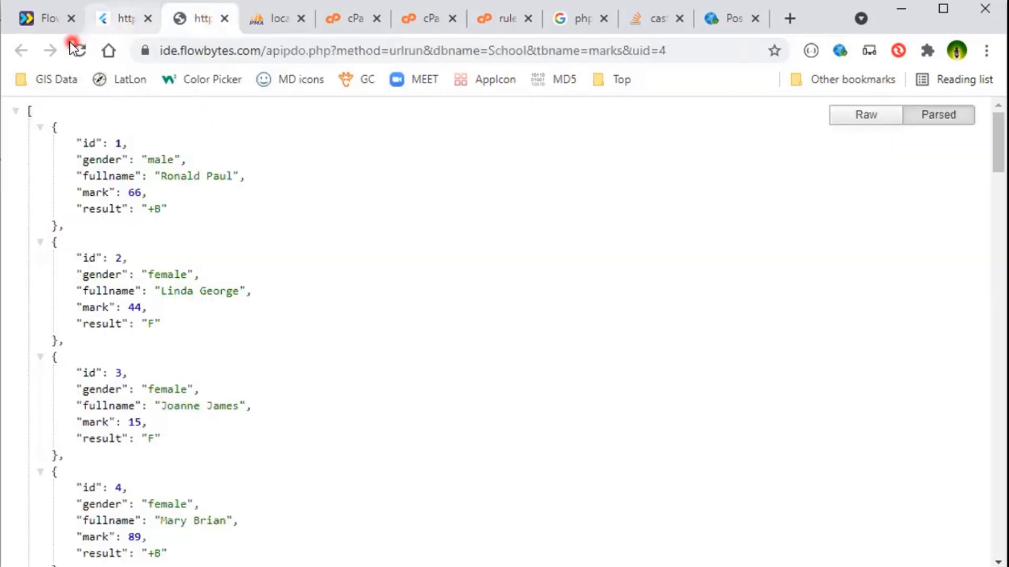
pyautogui.click(80, 51)
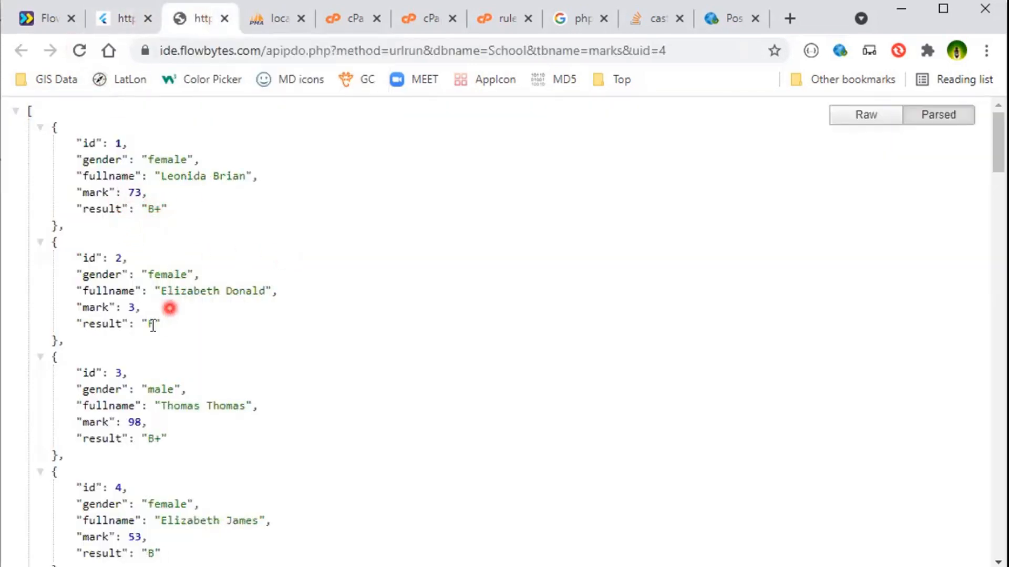
pyautogui.scroll(-2, 247, 320)
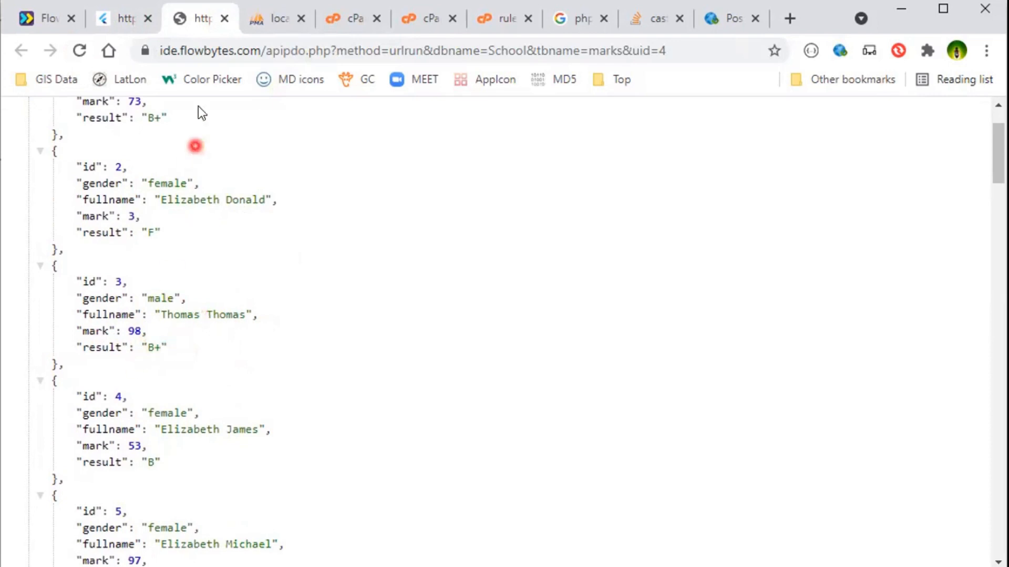
# Correct nark to mark in the result formula's second condition.
pyautogui.hotkey('ctrl', 'shift', 'Tab')
pyautogui.click(699, 361)
pyautogui.press('Delete')
pyautogui.write('m')
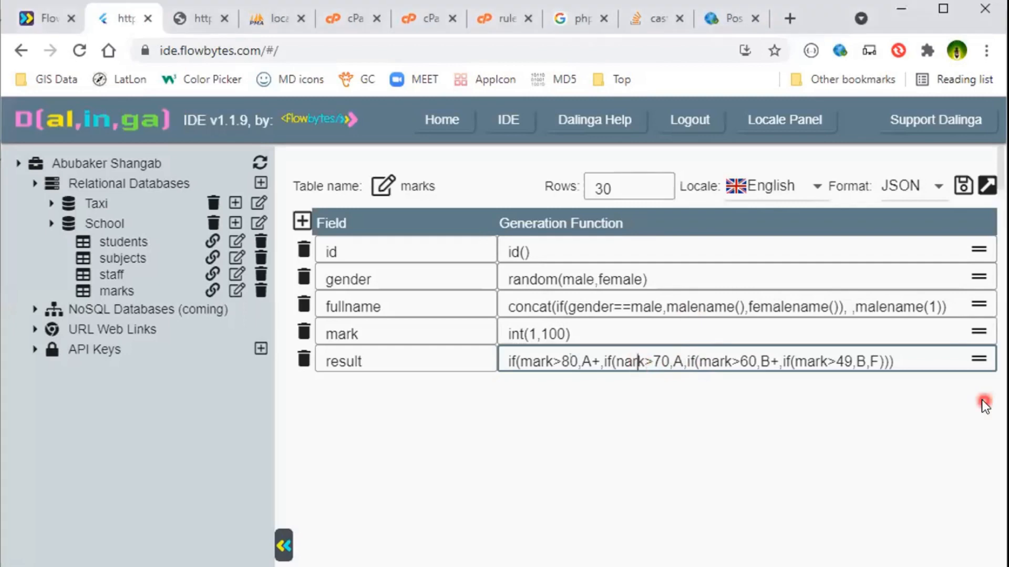
pyautogui.press('Left')
pyautogui.press('Left')
pyautogui.write('m')
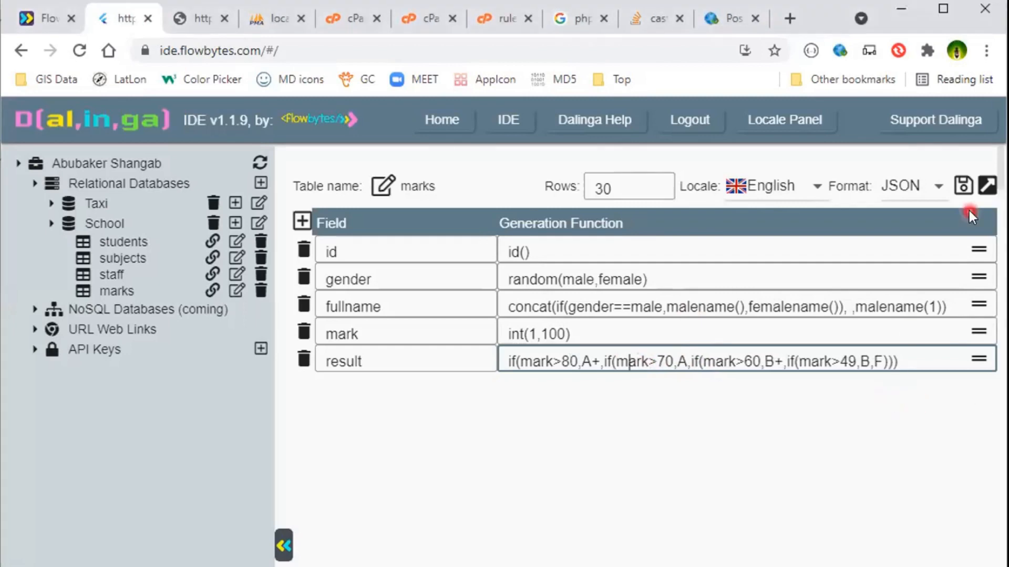
# Save the marks table and reload its JSON output in the API tab.
pyautogui.click(964, 186)
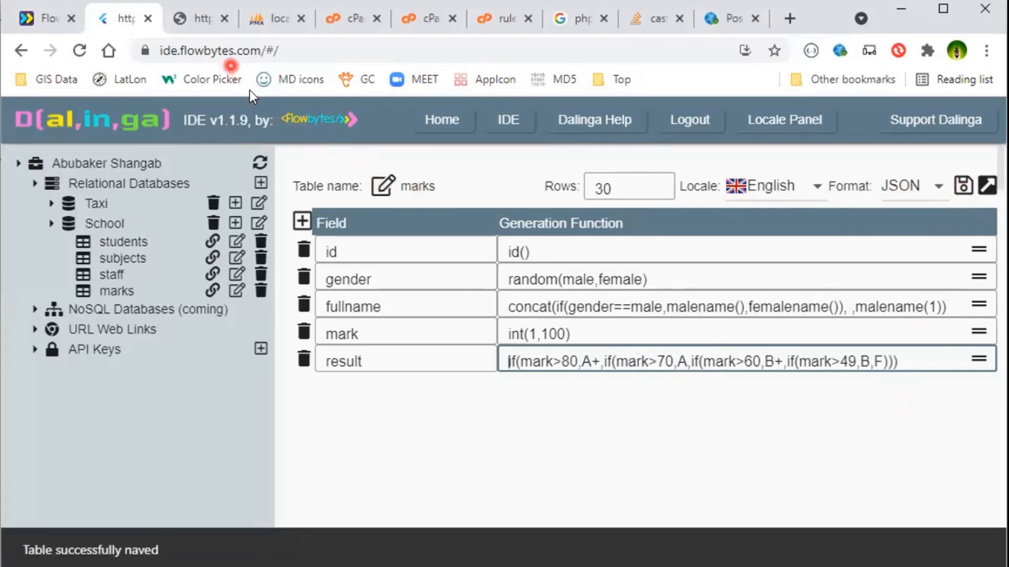
pyautogui.click(196, 24)
pyautogui.click(77, 50)
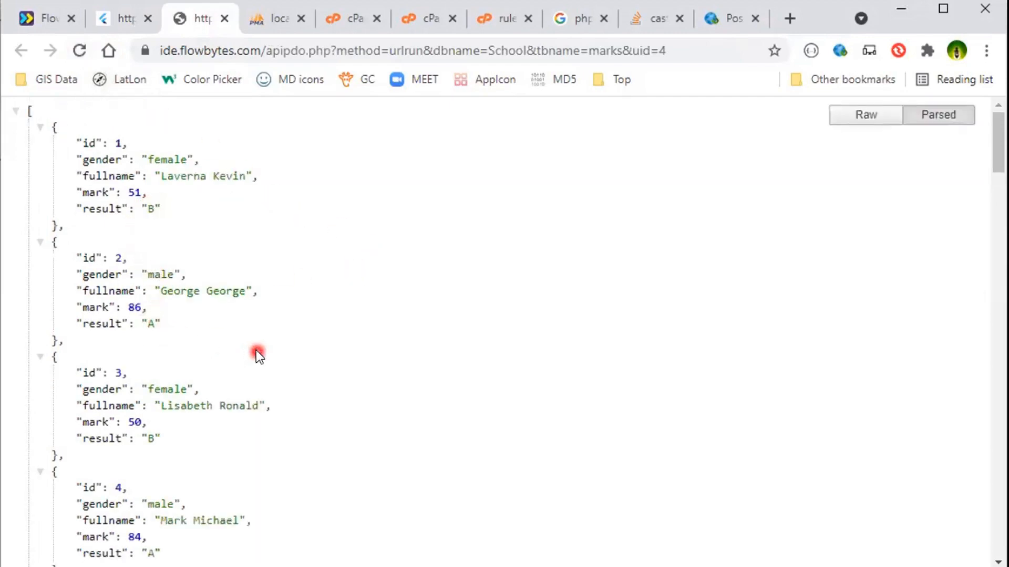
# Scroll through the JSON output to check each record's mark against its result grade.
pyautogui.scroll(-2, 256, 351)
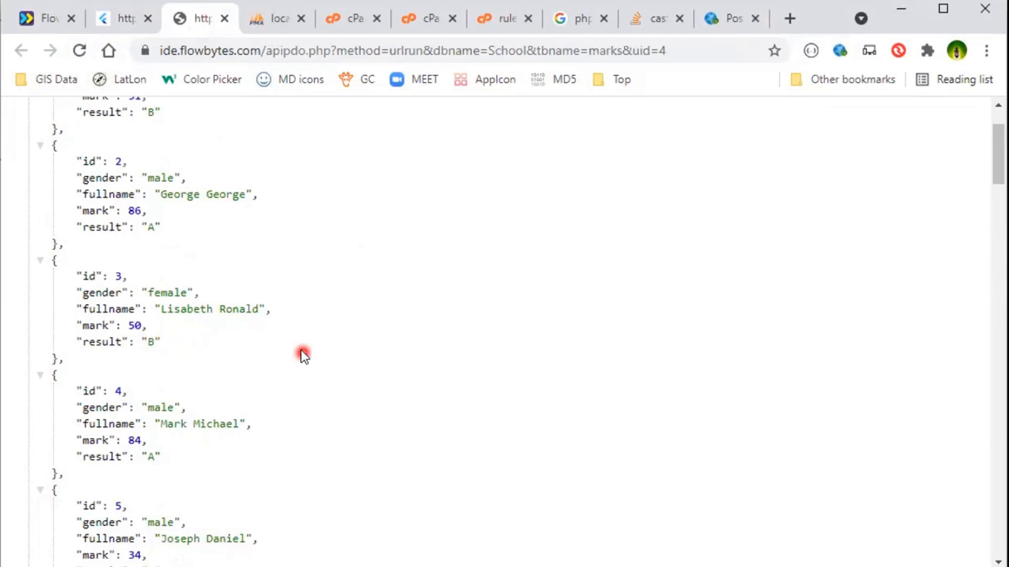
pyautogui.scroll(-2, 301, 353)
pyautogui.scroll(-2, 143, 372)
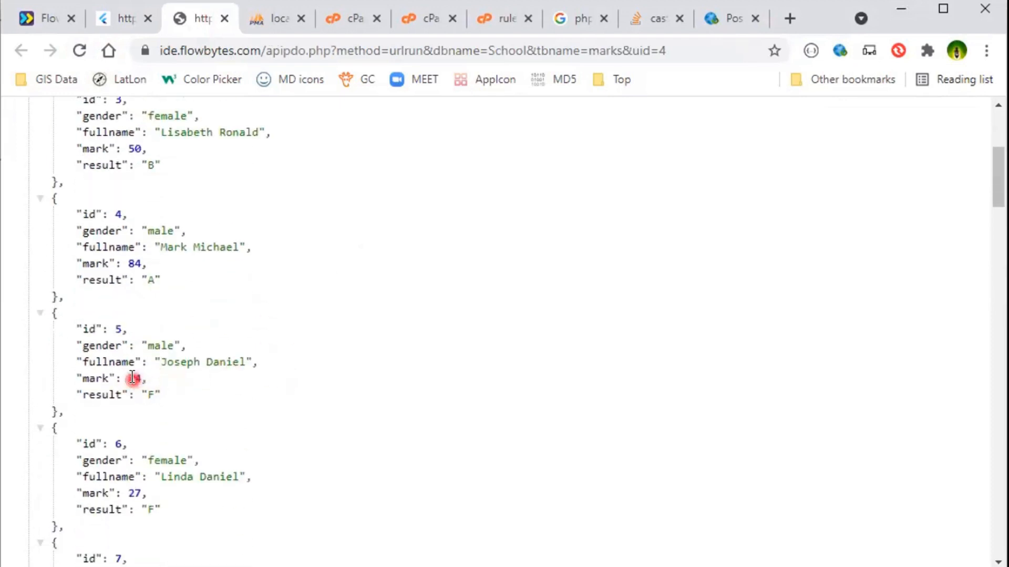
pyautogui.scroll(-2, 305, 386)
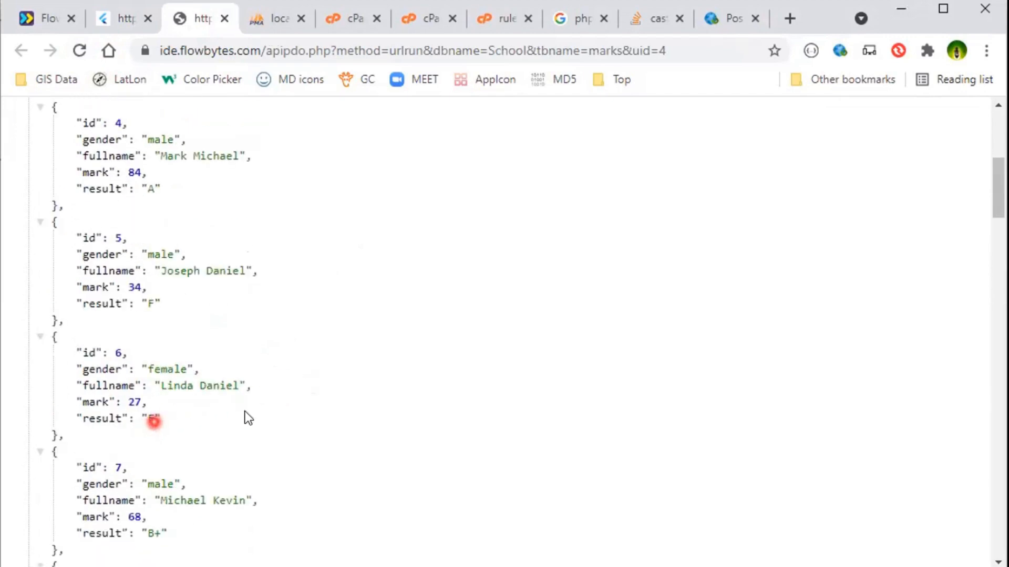
pyautogui.scroll(-2, 233, 419)
pyautogui.scroll(-1, 214, 440)
pyautogui.scroll(-3, 213, 440)
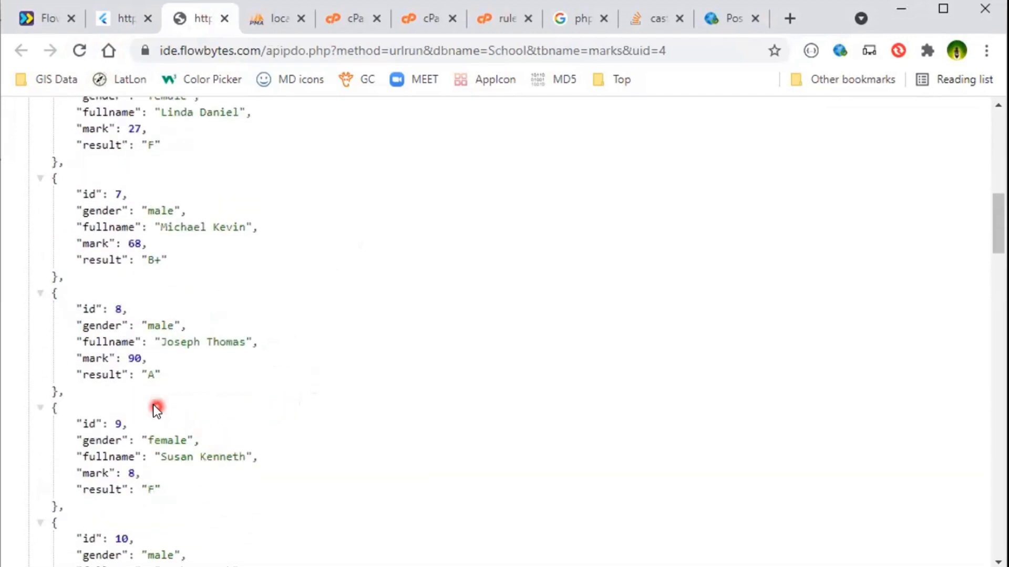
pyautogui.scroll(-3, 212, 392)
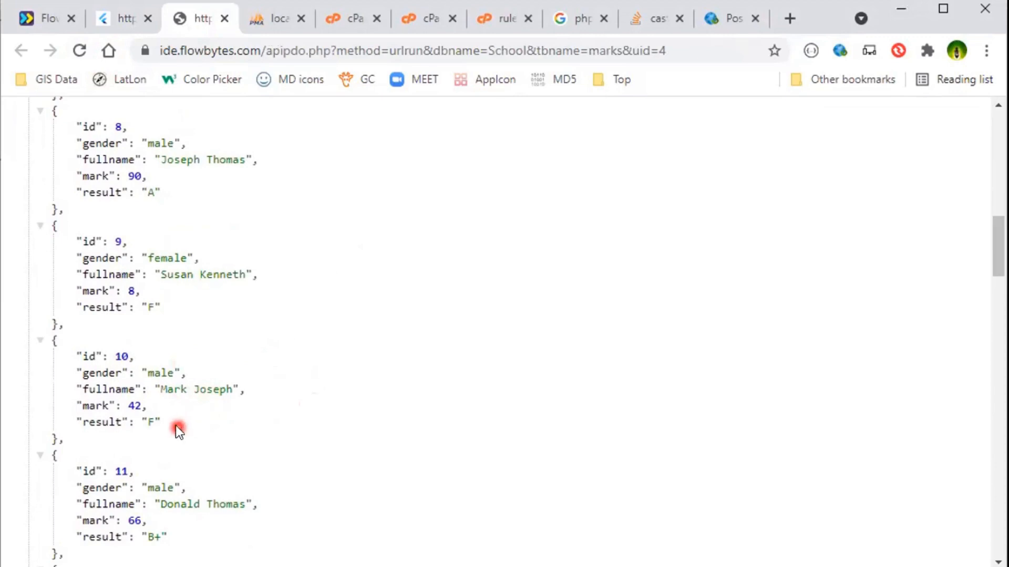
pyautogui.scroll(-8, 278, 412)
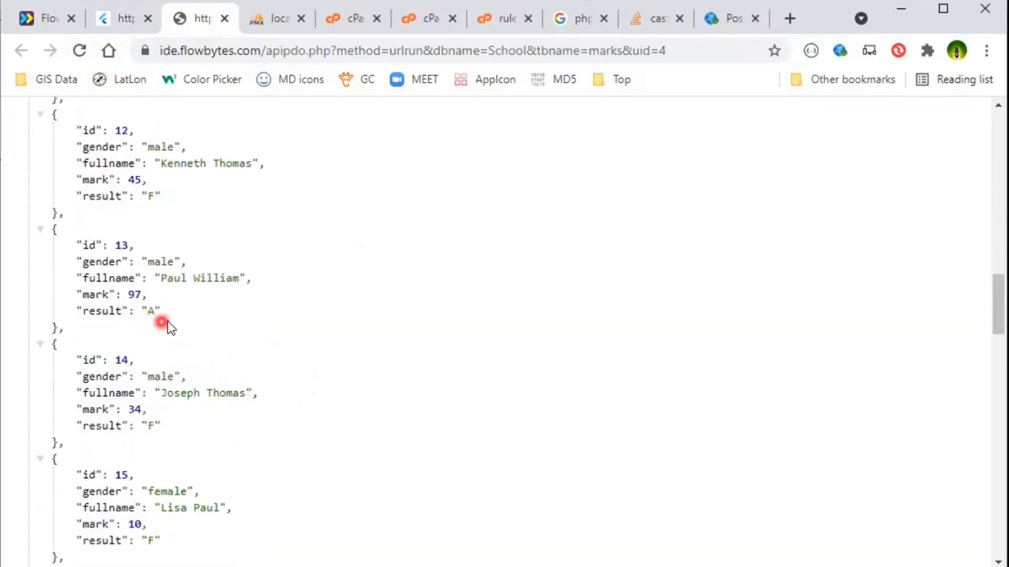
pyautogui.scroll(-20, 318, 354)
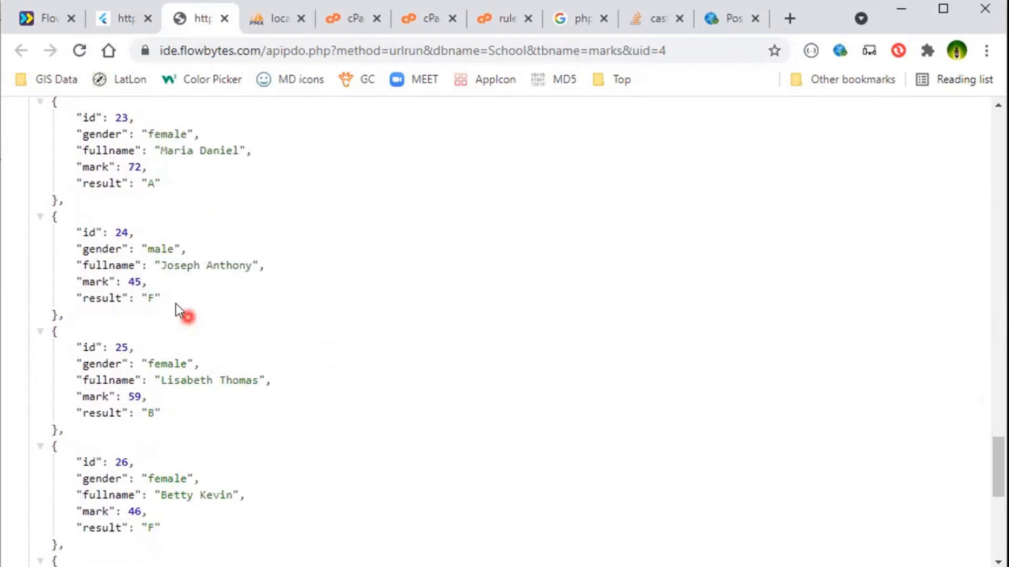
pyautogui.scroll(14, 184, 374)
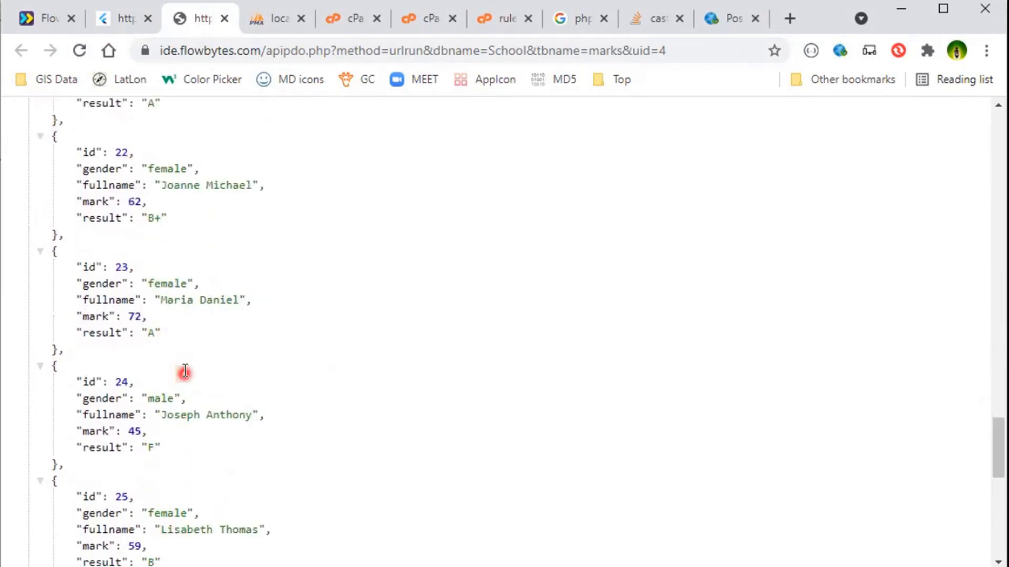
pyautogui.scroll(8, 185, 371)
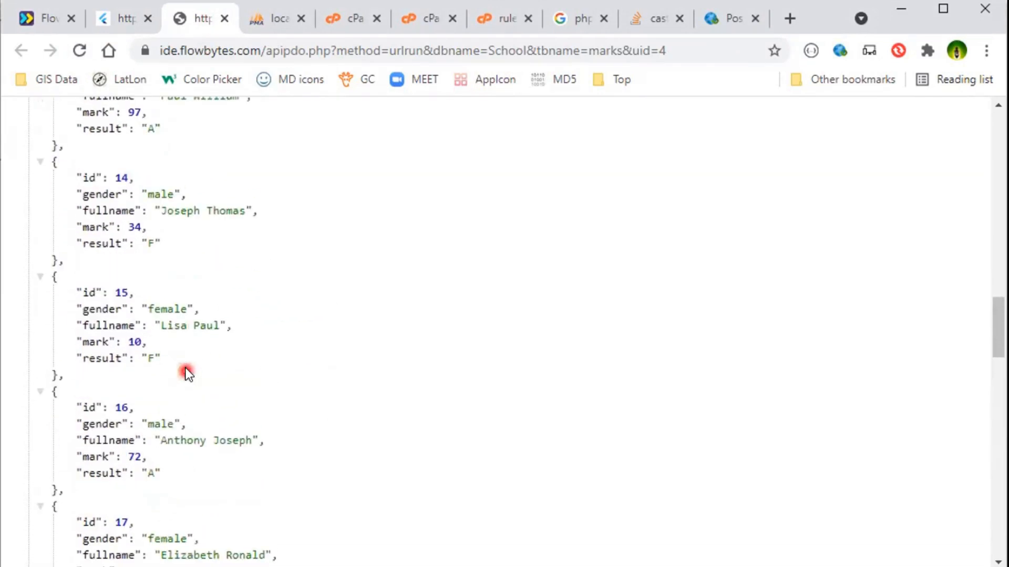
pyautogui.scroll(6, 259, 322)
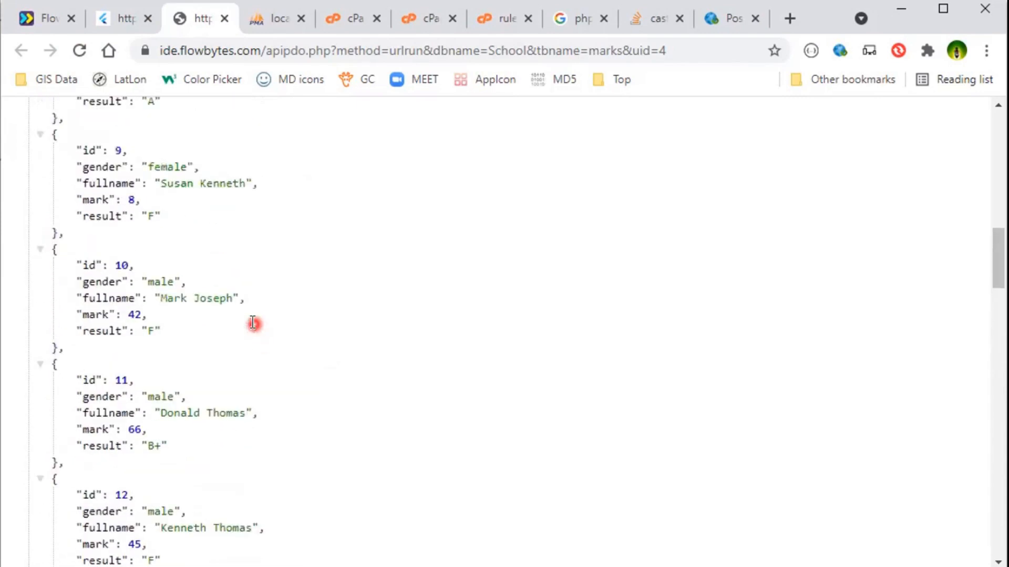
pyautogui.scroll(-8, 179, 331)
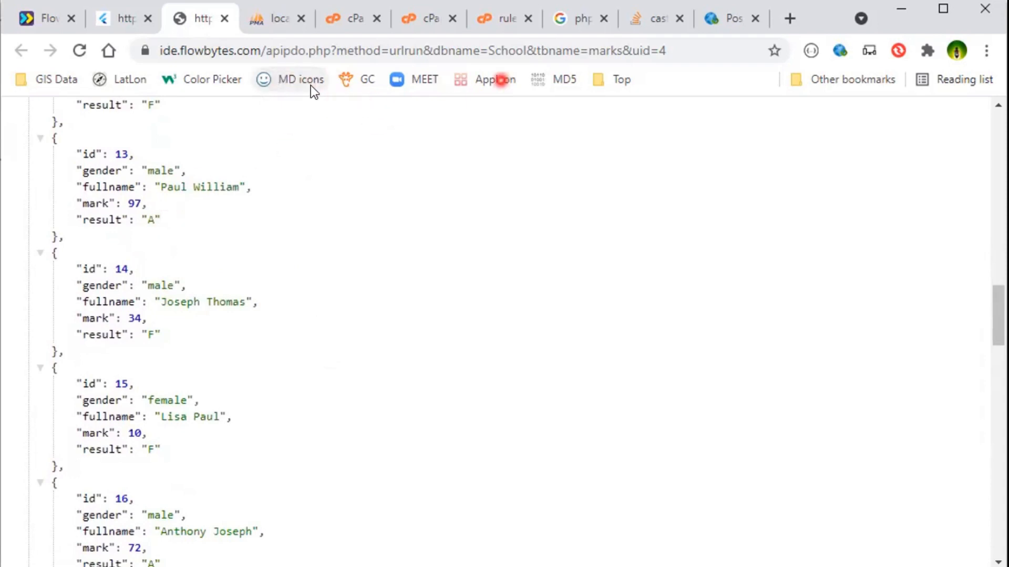
# Add a closing parenthesis at the end of the result formula and save the table.
pyautogui.hotkey('ctrl', 'shift', 'Tab')
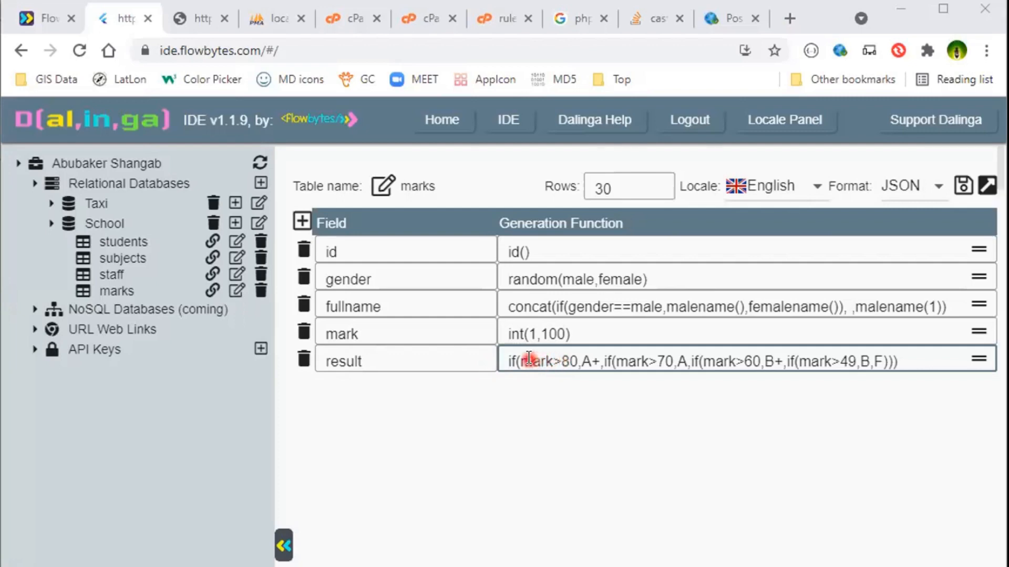
pyautogui.click(906, 364)
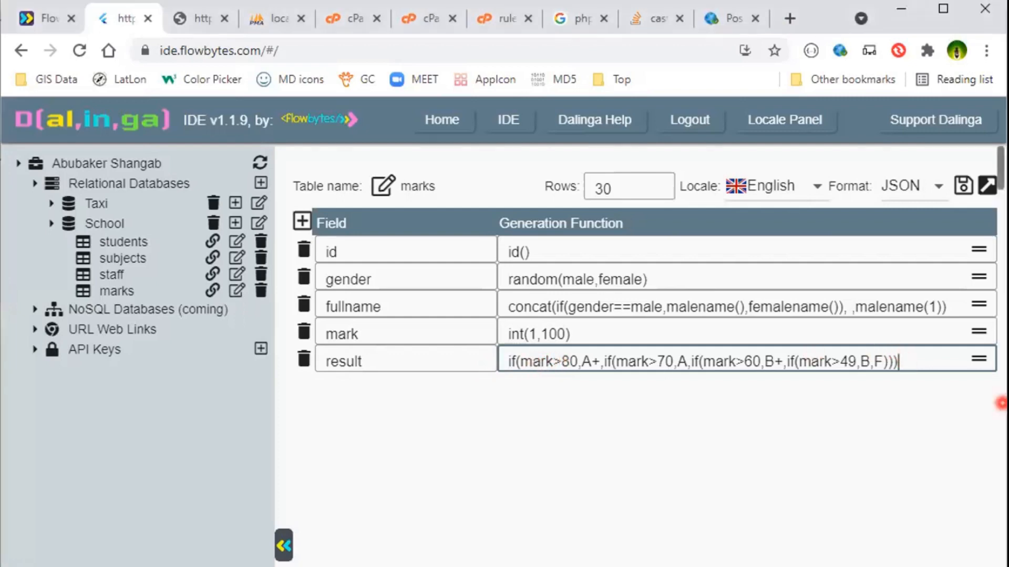
pyautogui.write(')')
pyautogui.click(509, 361)
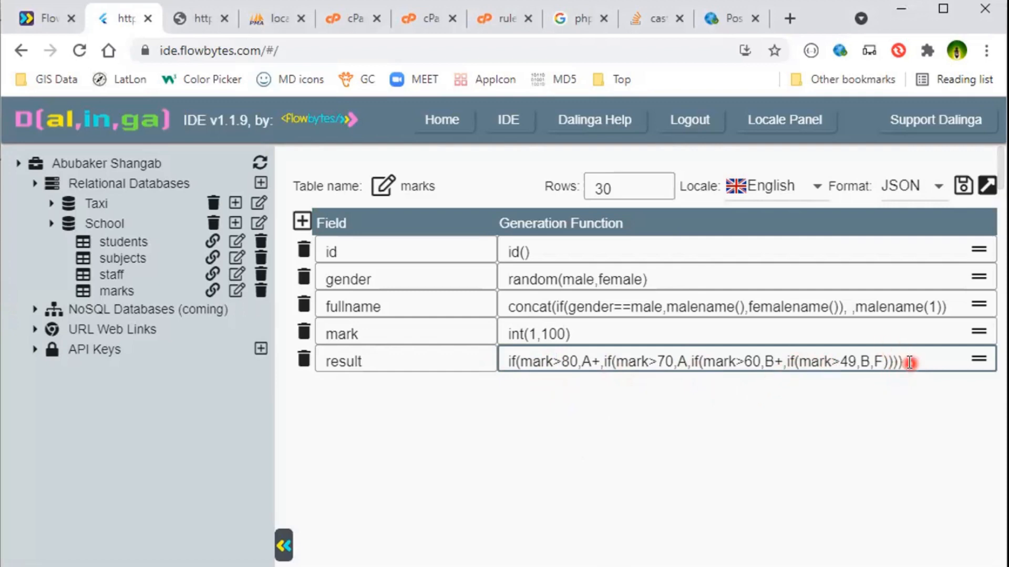
pyautogui.click(962, 186)
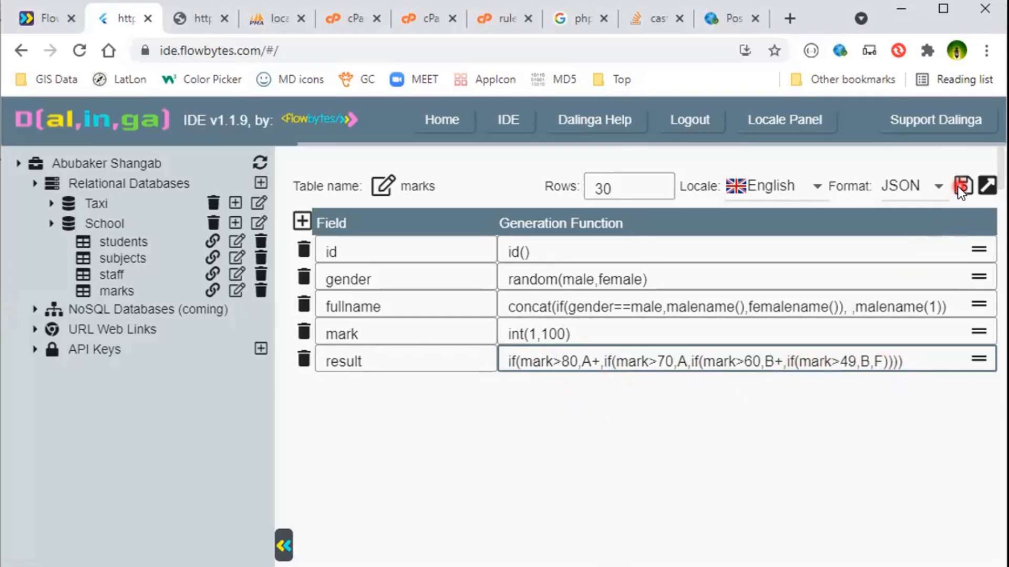
# Reload the JSON output in the API tab and review the regenerated marks and result grades.
pyautogui.click(199, 25)
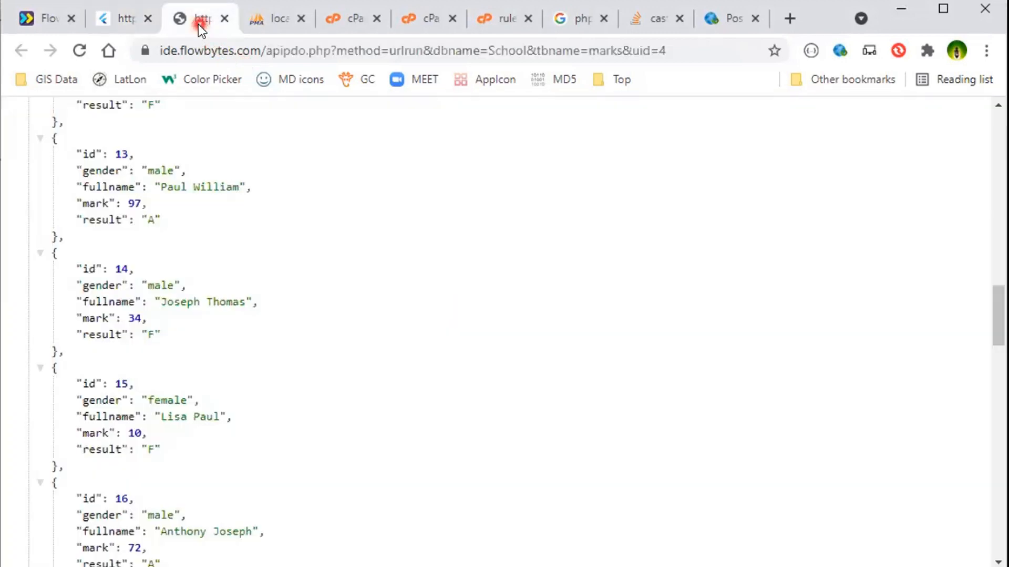
pyautogui.click(82, 50)
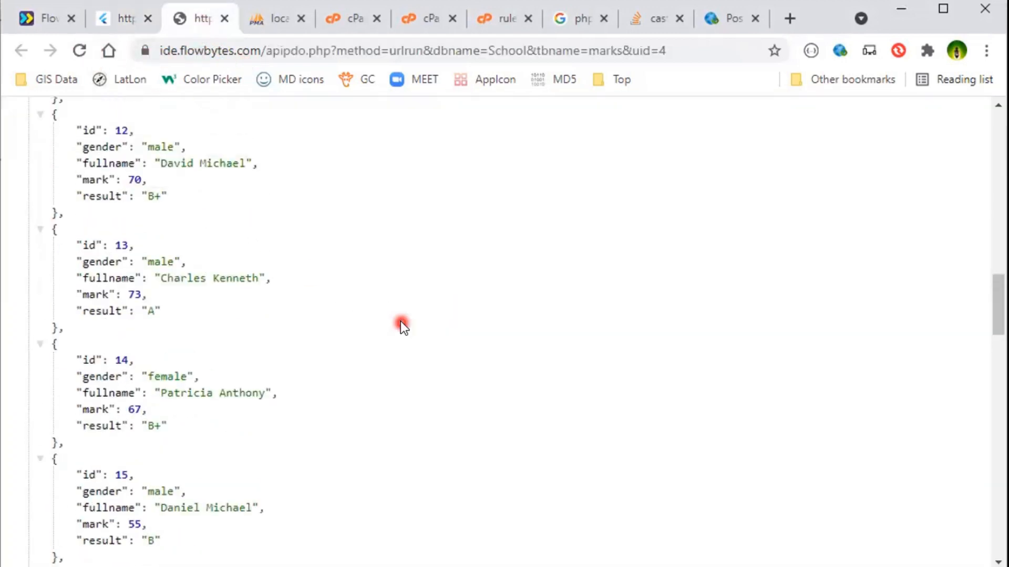
pyautogui.scroll(-2, 176, 322)
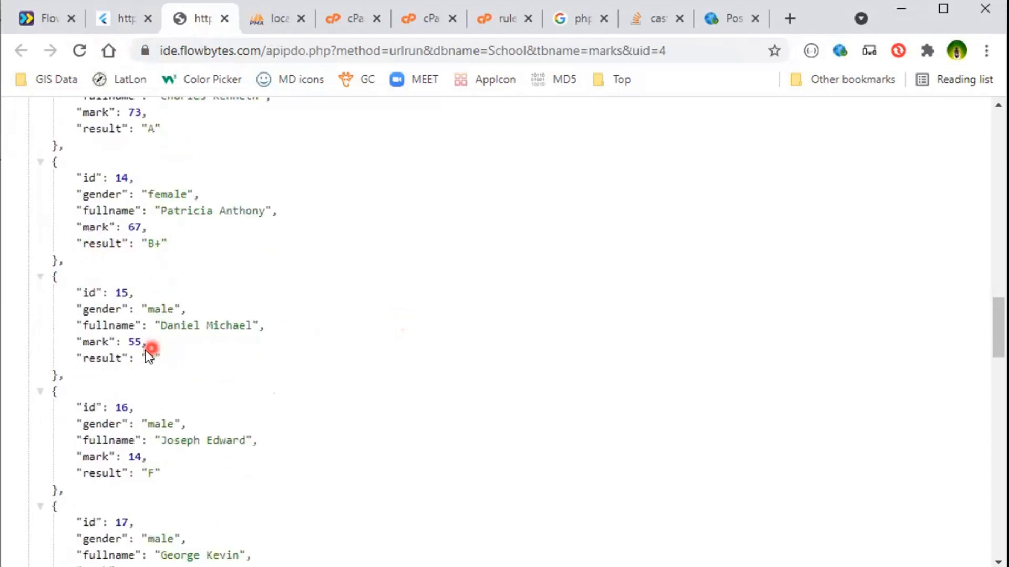
pyautogui.scroll(-1, 399, 377)
pyautogui.scroll(1, 399, 377)
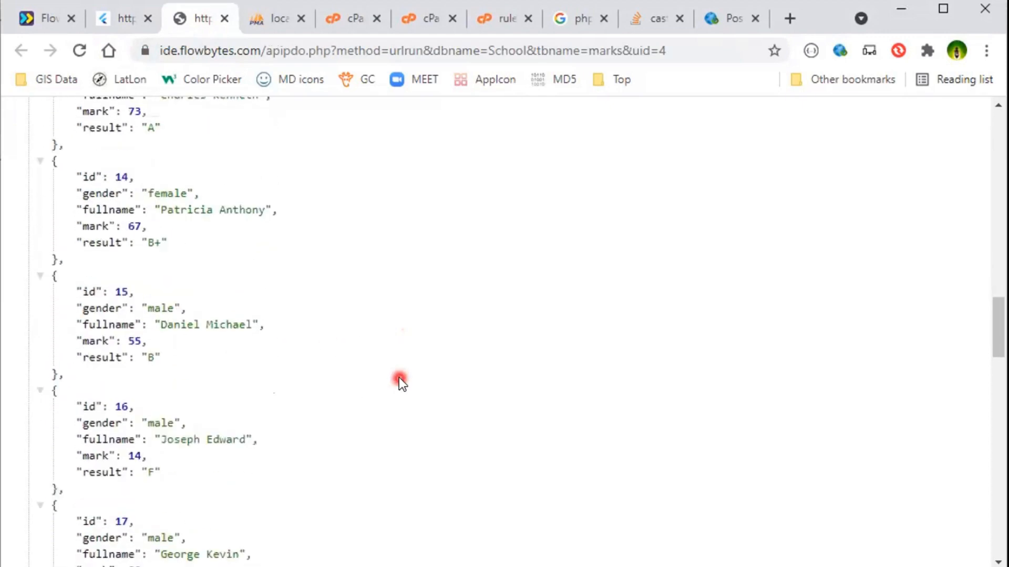
pyautogui.scroll(2, 398, 378)
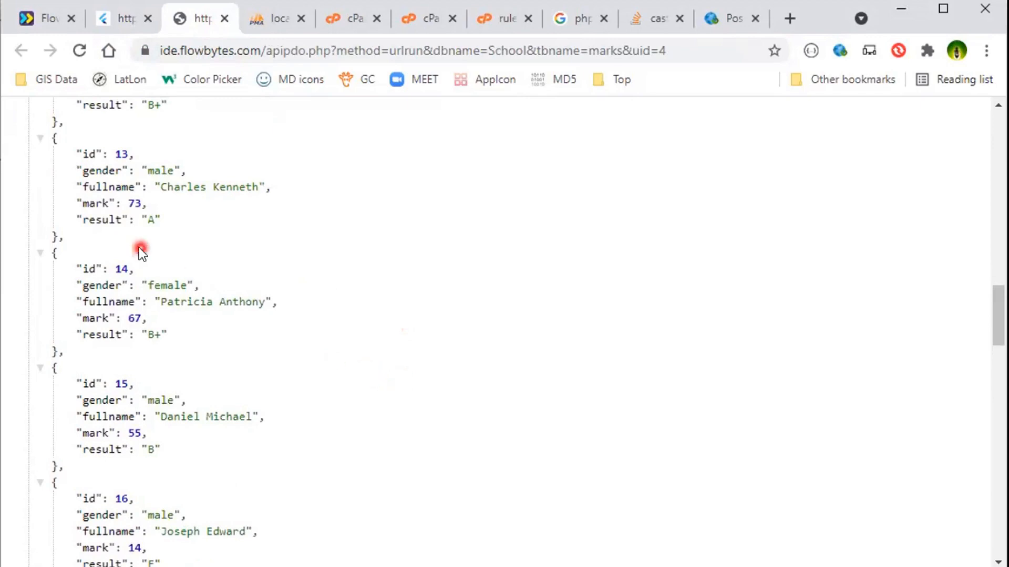
pyautogui.scroll(-3, 153, 347)
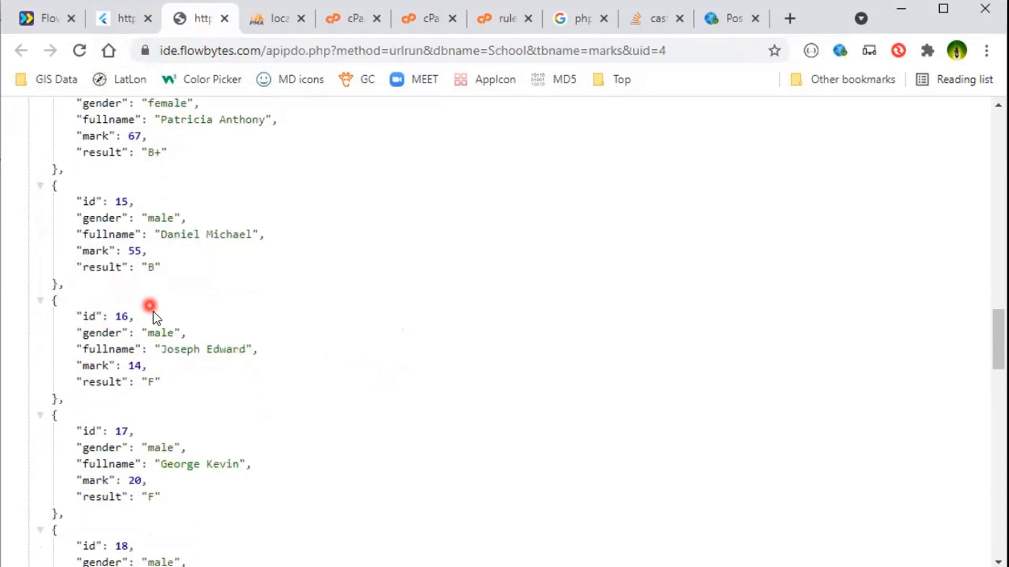
pyautogui.scroll(-2, 179, 405)
pyautogui.scroll(-2, 207, 423)
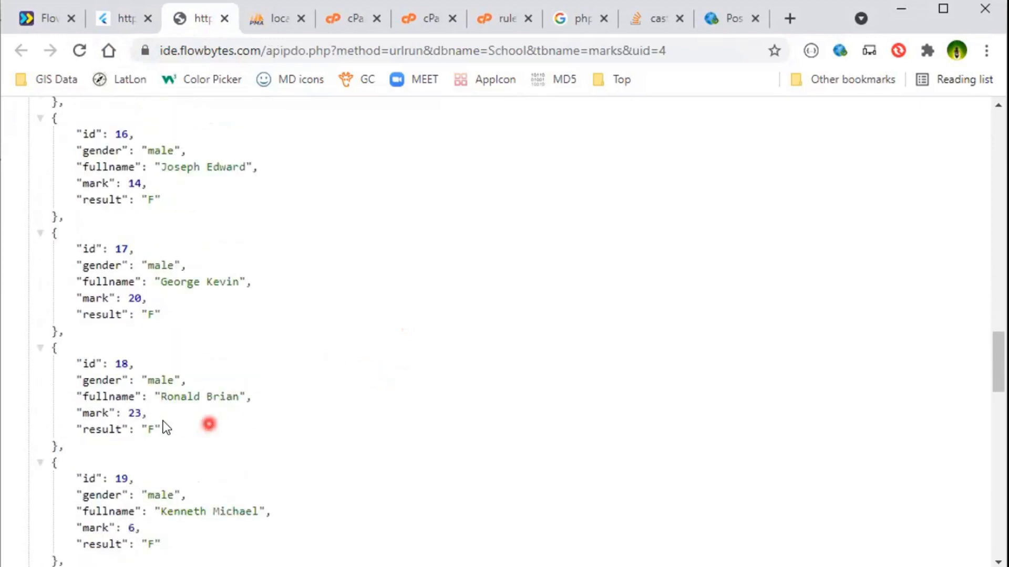
pyautogui.scroll(-4, 220, 442)
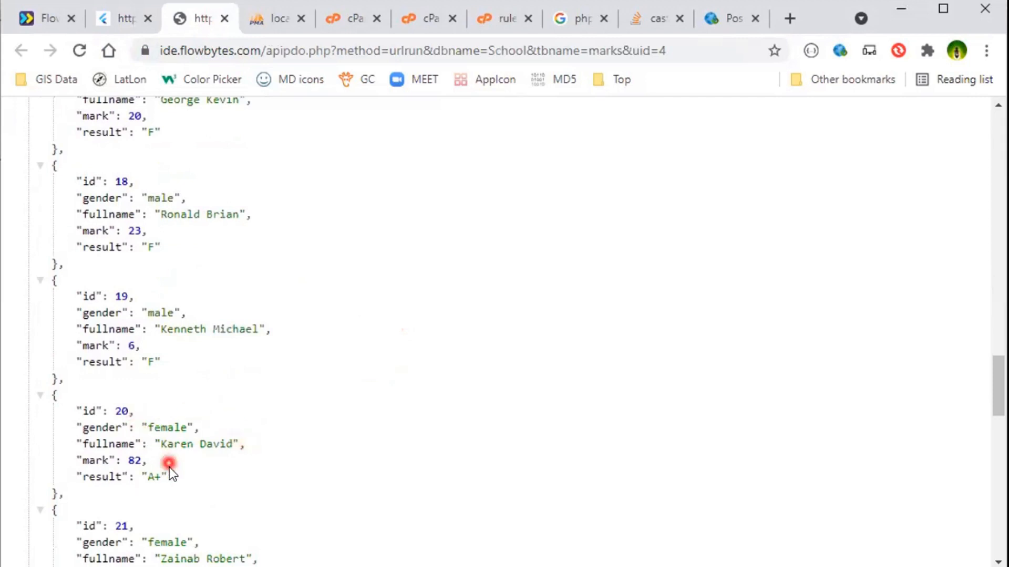
pyautogui.scroll(-6, 213, 475)
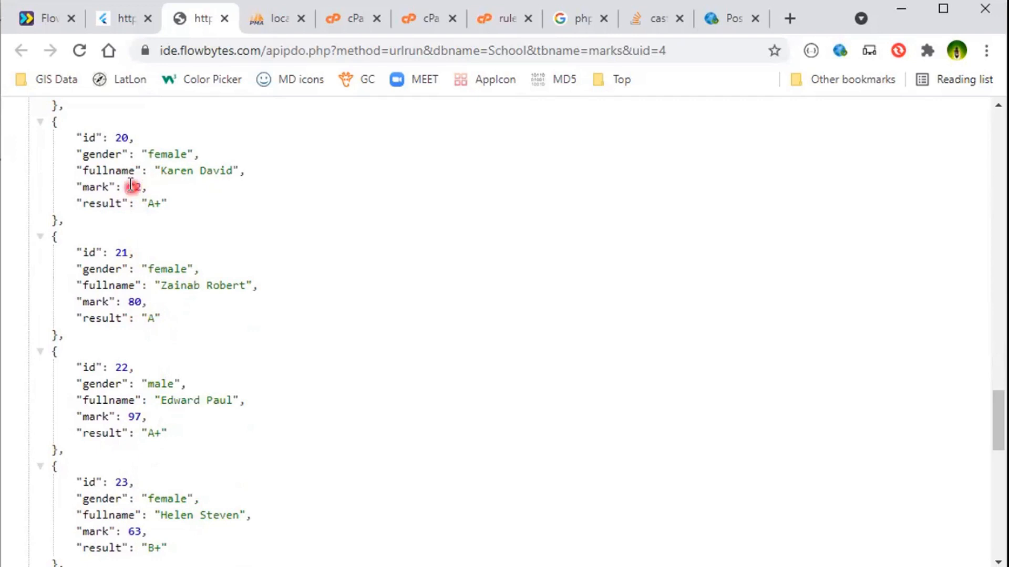
pyautogui.scroll(-3, 200, 332)
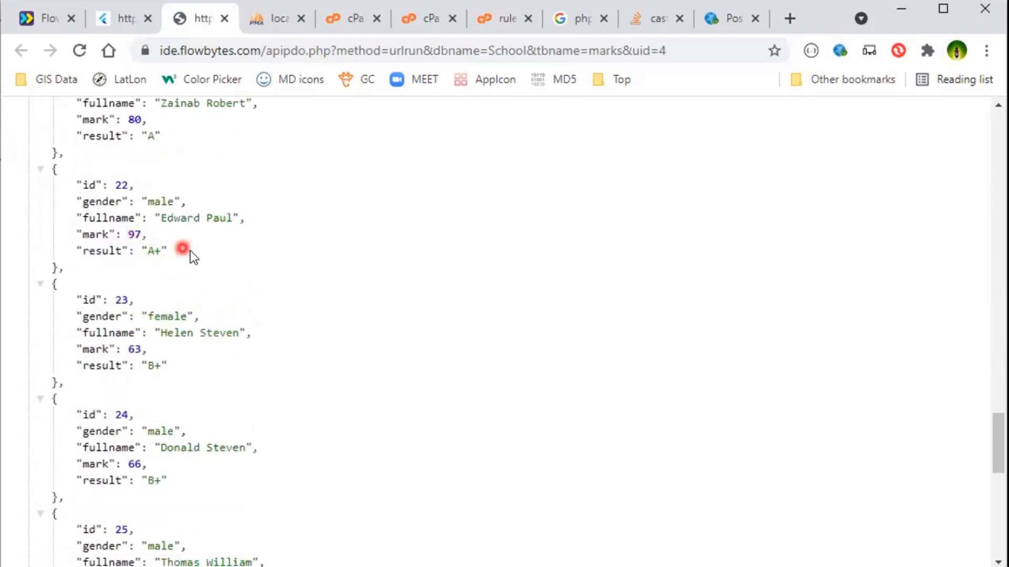
pyautogui.scroll(-2, 207, 307)
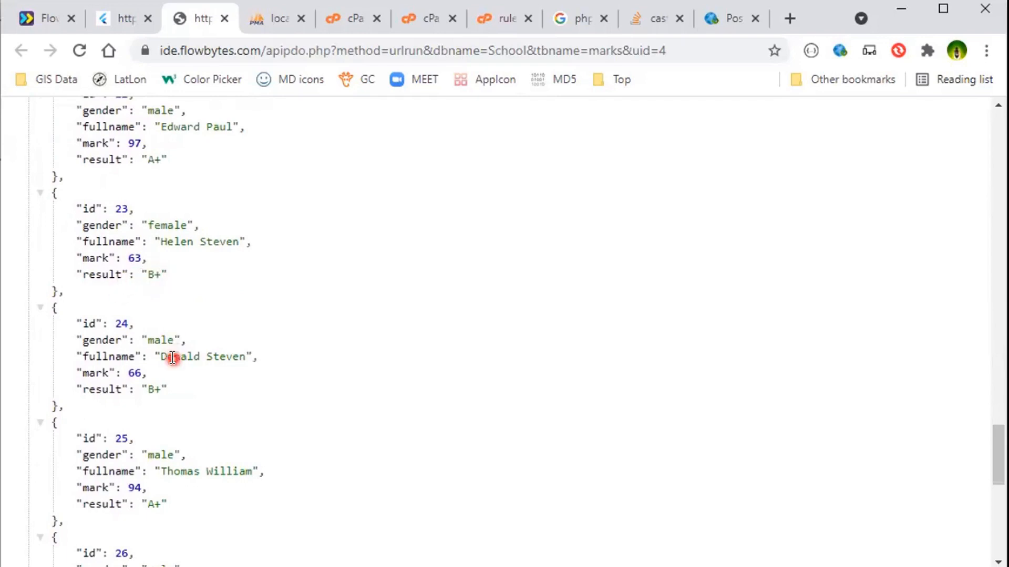
pyautogui.scroll(-2, 173, 358)
pyautogui.scroll(-1, 184, 420)
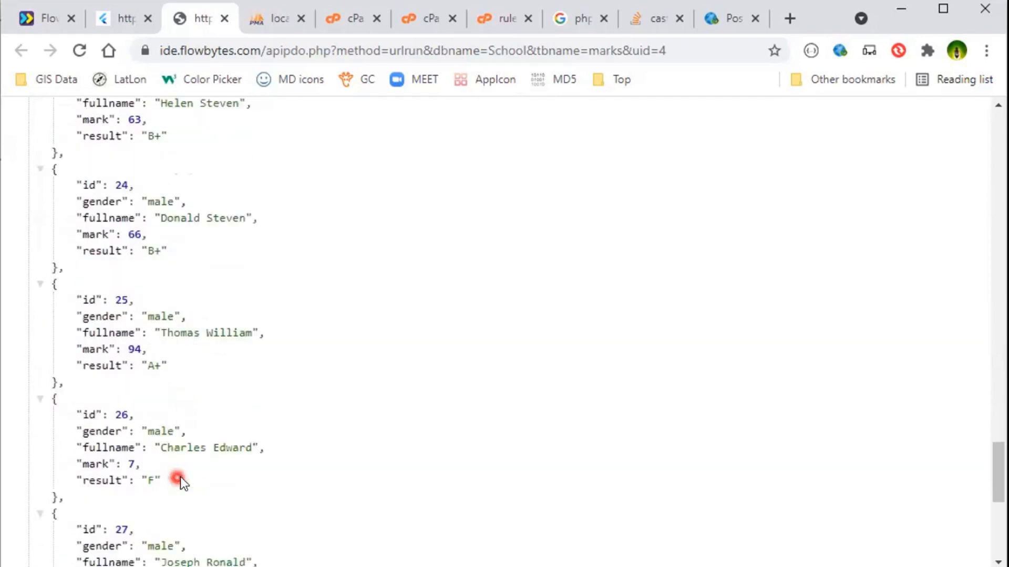
pyautogui.scroll(-10, 182, 462)
pyautogui.scroll(20, 192, 404)
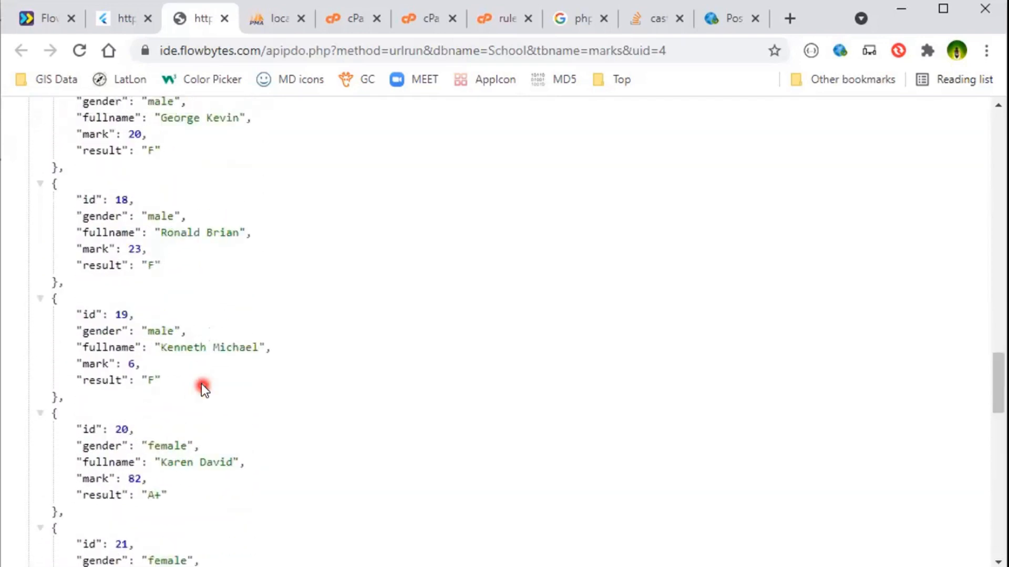
pyautogui.scroll(20, 201, 384)
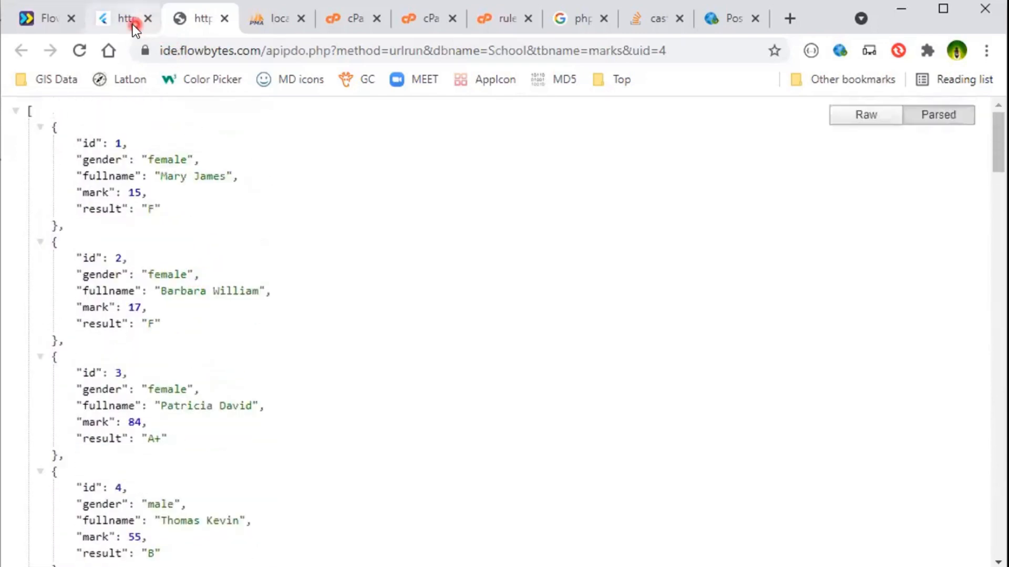
# Add a new field to the marks table and name it resulttext.
pyautogui.click(131, 25)
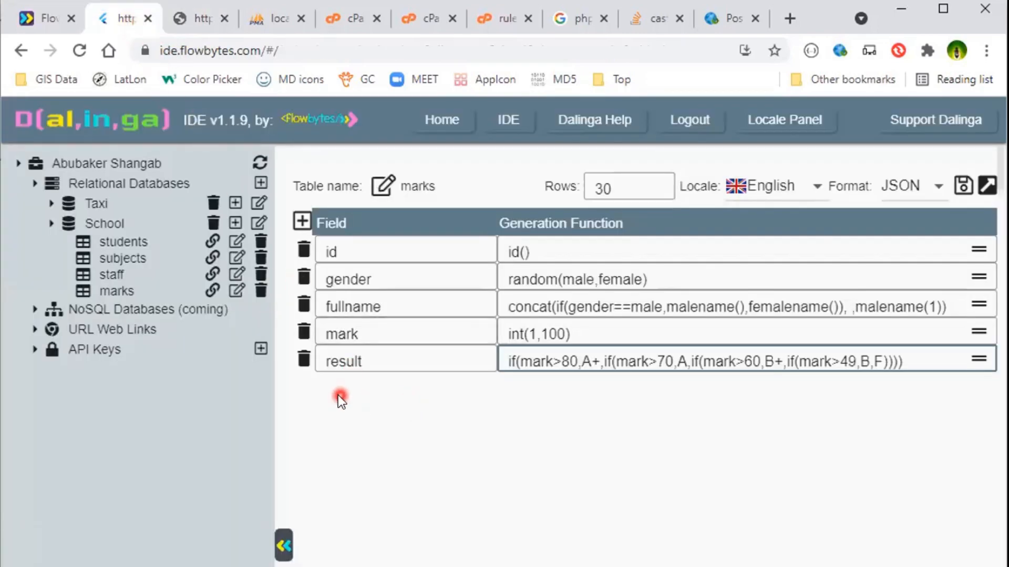
pyautogui.click(301, 221)
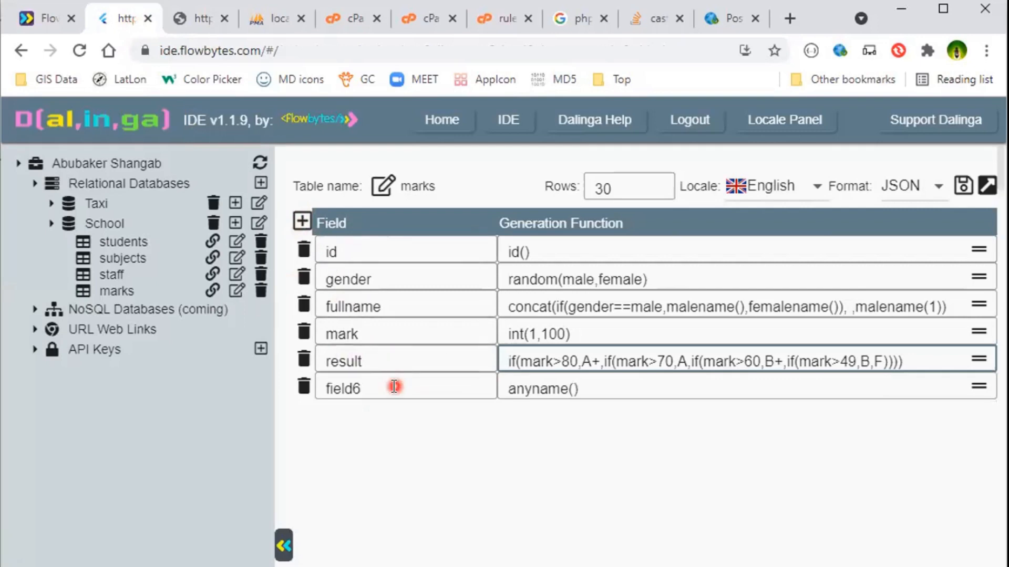
pyautogui.press('BackSpace')
pyautogui.press('BackSpace')
pyautogui.press('BackSpace')
pyautogui.press('BackSpace')
pyautogui.press('BackSpace')
pyautogui.press('BackSpace')
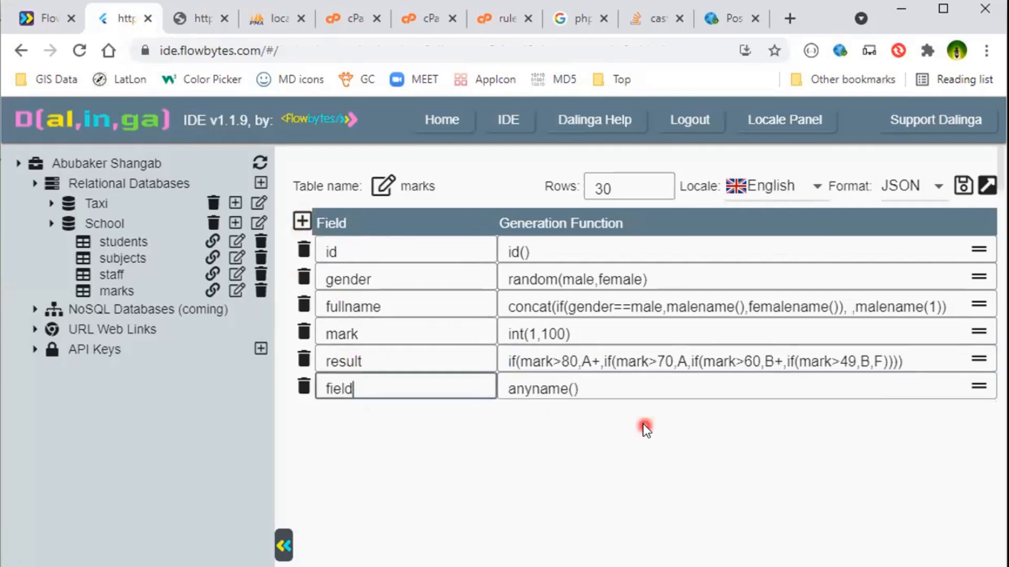
pyautogui.write('resulttext')
pyautogui.press('Tab')
# Replace the resulttext field's generation function with the start of a switch formula: switch(result,A+?Excellent,.
pyautogui.press('BackSpace')
pyautogui.press('BackSpace')
pyautogui.press('BackSpace')
pyautogui.press('BackSpace')
pyautogui.press('BackSpace')
pyautogui.press('BackSpace')
pyautogui.press('BackSpace')
pyautogui.press('BackSpace')
pyautogui.press('BackSpace')
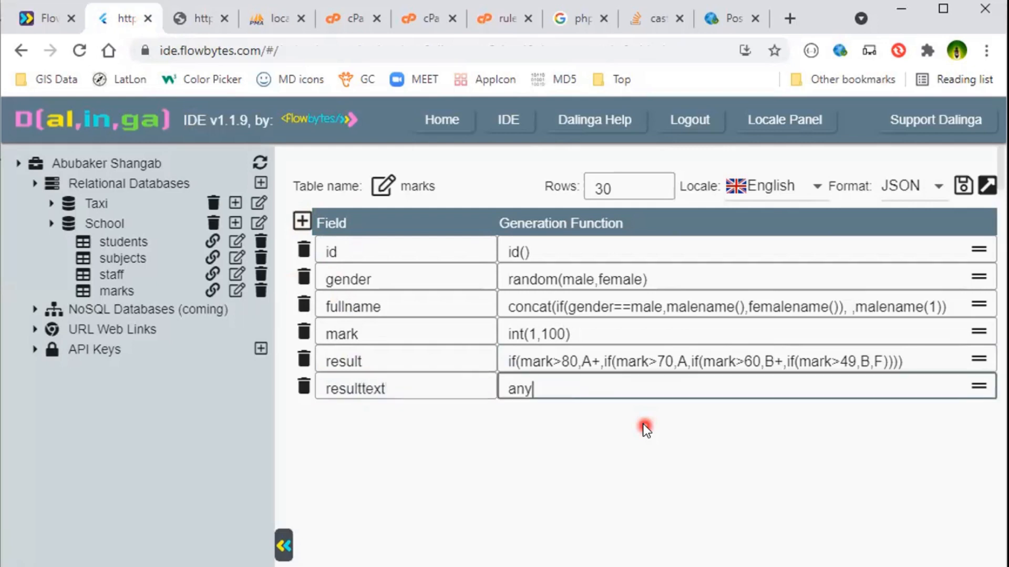
pyautogui.write('switch()')
pyautogui.press('Left')
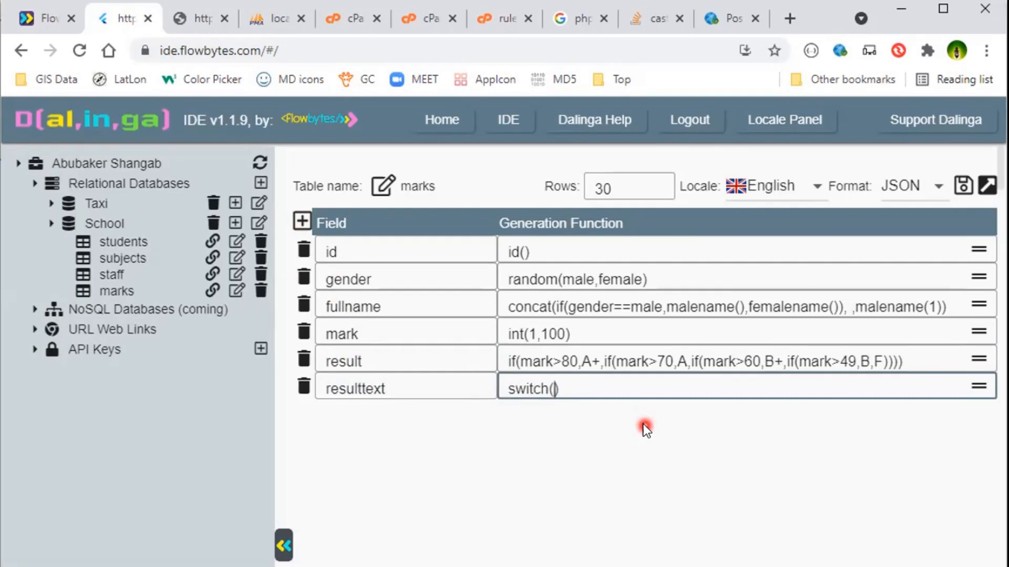
pyautogui.write('r')
pyautogui.write('esult,')
pyautogui.write('A+')
pyautogui.write('?Excell')
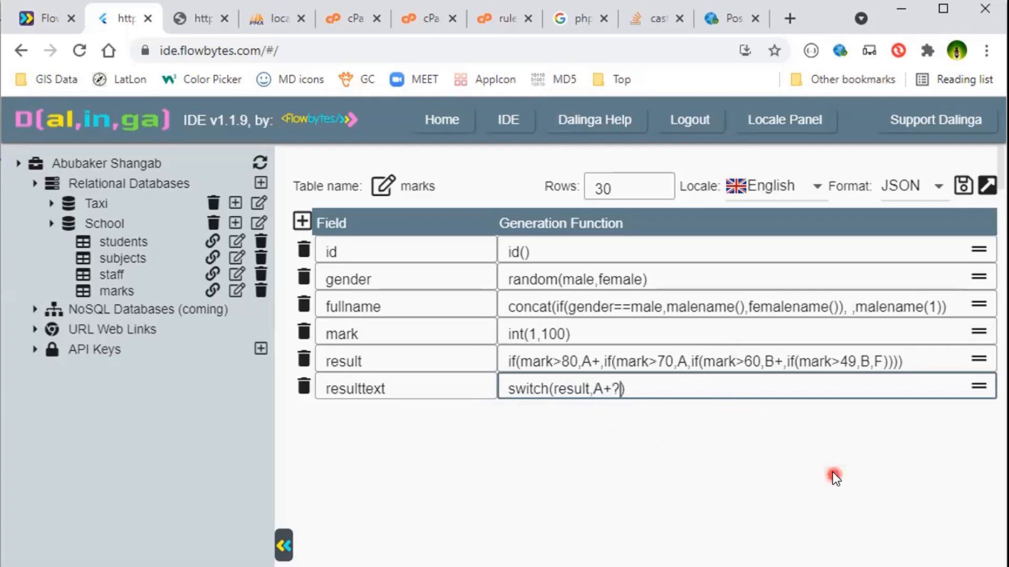
pyautogui.write('ent,')
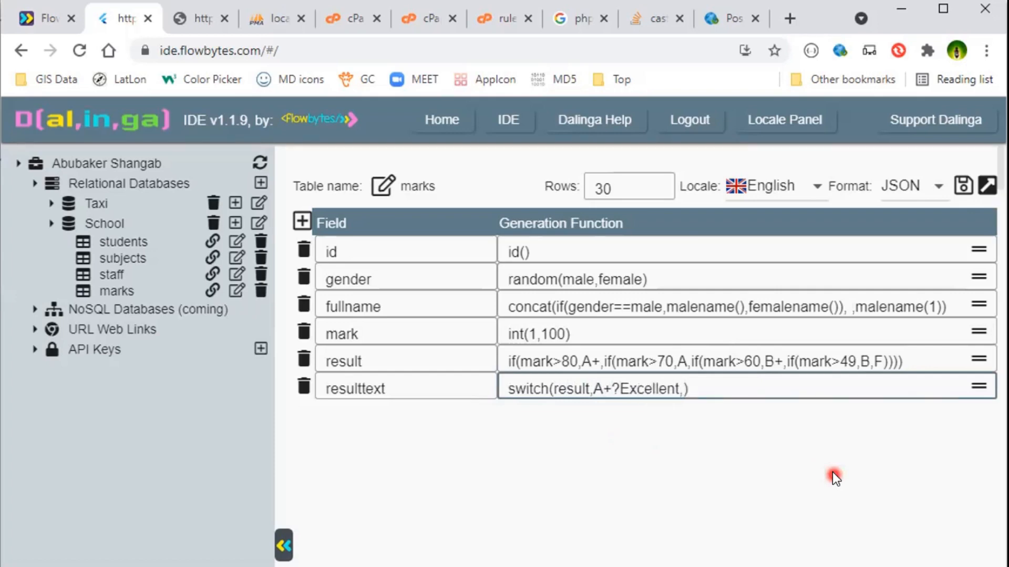
pyautogui.write('B')
# Complete the switch formula with A?Very Good, B+?Good, B?Pass and default Fail, then save the table.
pyautogui.press('BackSpace')
pyautogui.write('A?Veru')
pyautogui.press('BackSpace')
pyautogui.write('y Goof')
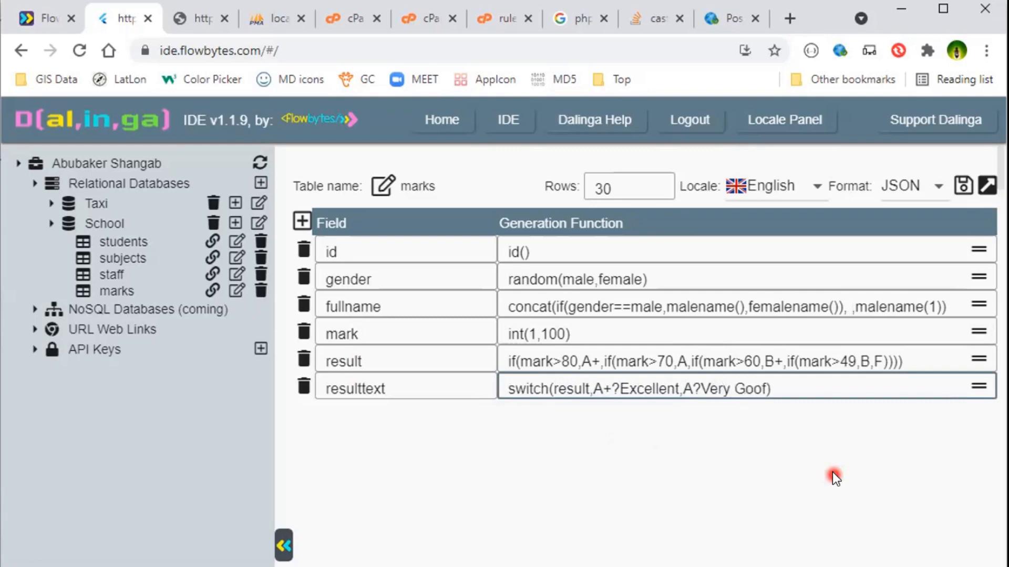
pyautogui.press('BackSpace')
pyautogui.write('d, B+?Good,')
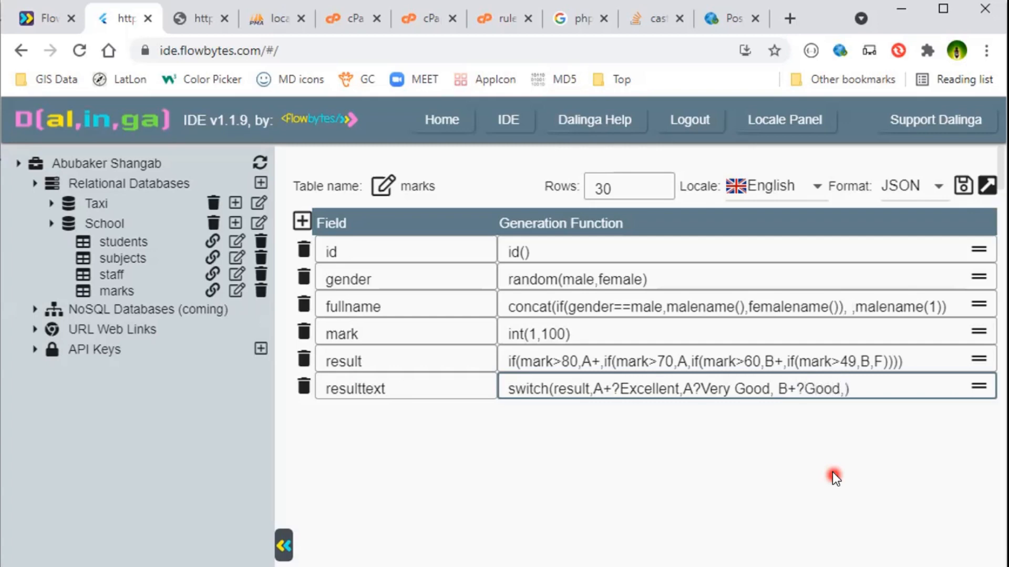
pyautogui.write(' B?Pass,')
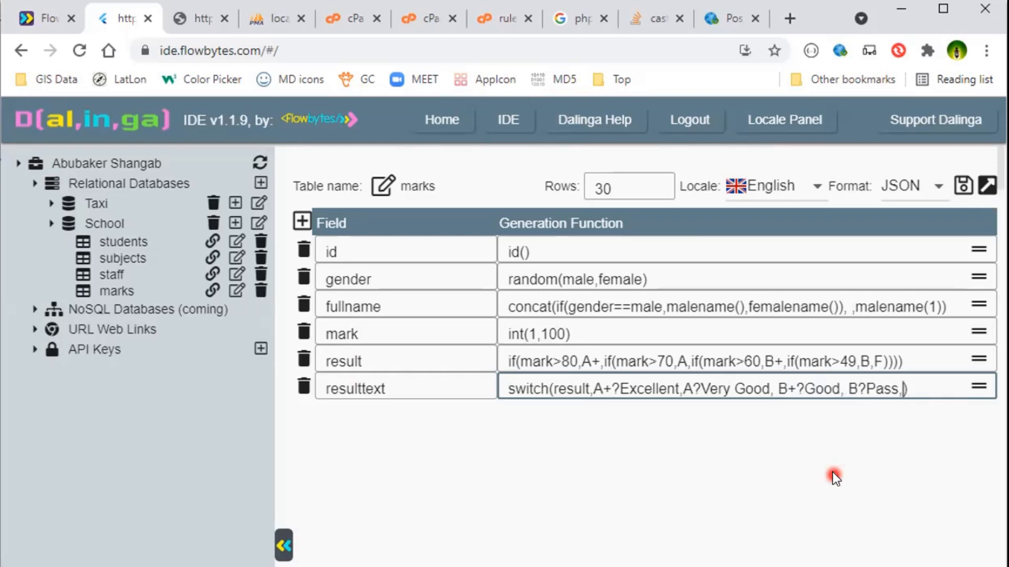
pyautogui.write('Fail')
pyautogui.click(777, 389)
pyautogui.click(860, 389)
pyautogui.click(964, 186)
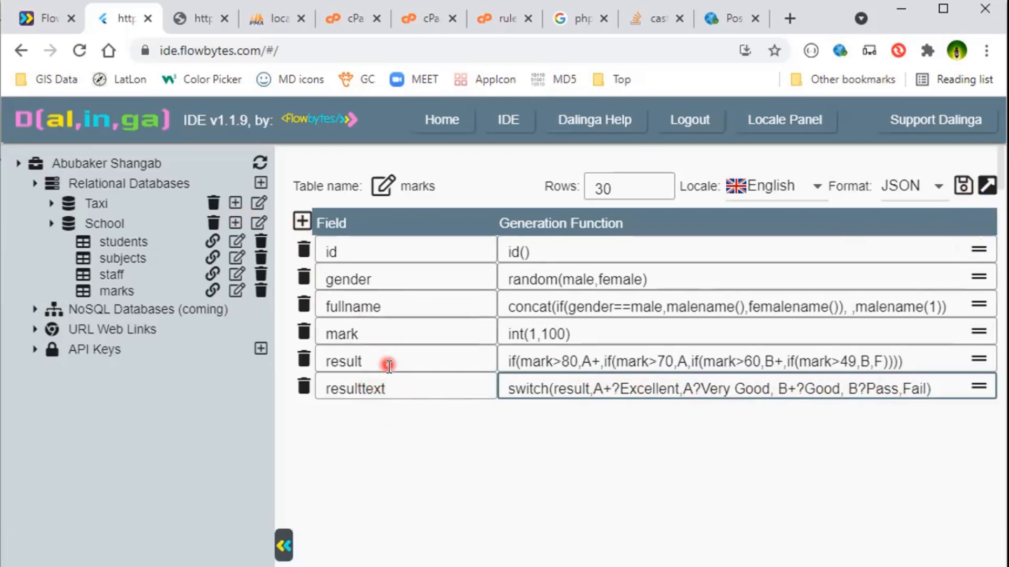
# Reload the JSON output in the API tab and review each record's resulttext against its result grade.
pyautogui.click(200, 18)
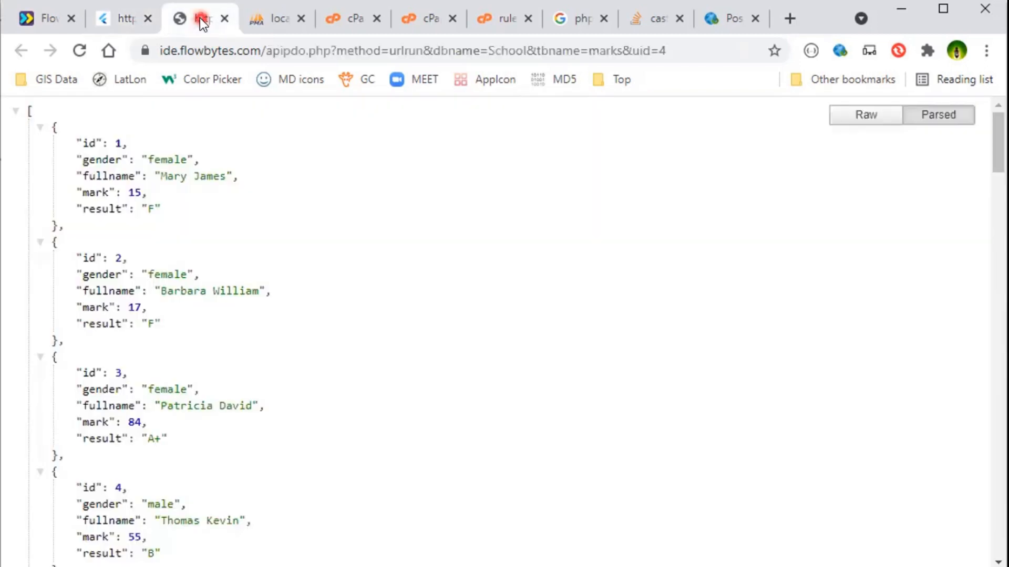
pyautogui.click(79, 50)
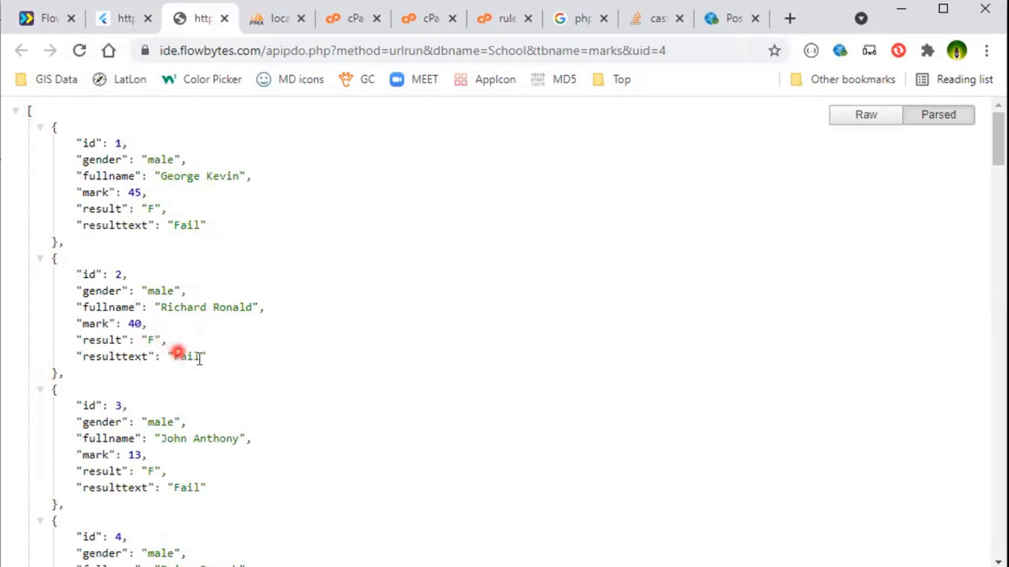
pyautogui.scroll(-3, 210, 367)
pyautogui.scroll(-2, 294, 374)
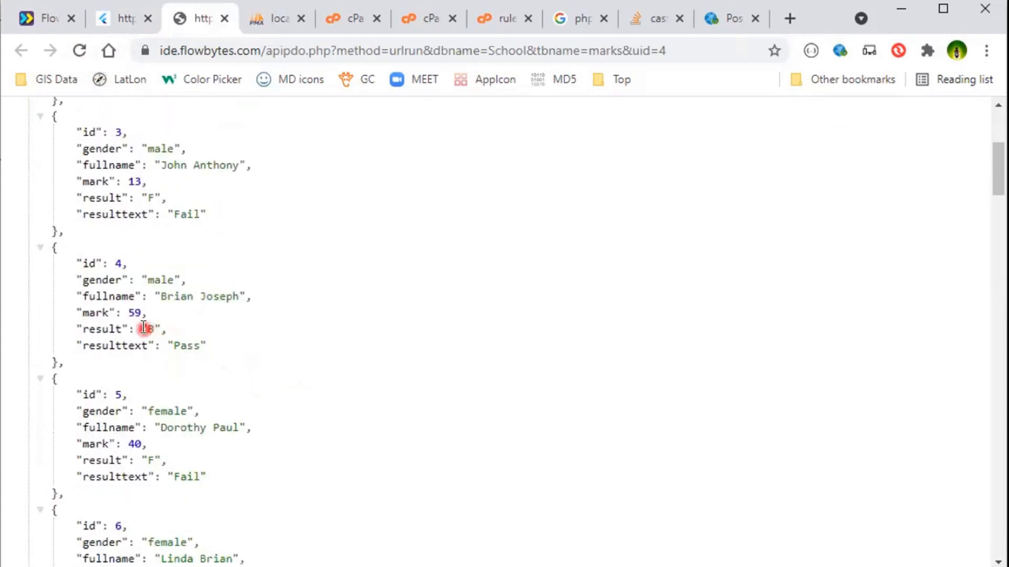
pyautogui.scroll(-2, 200, 350)
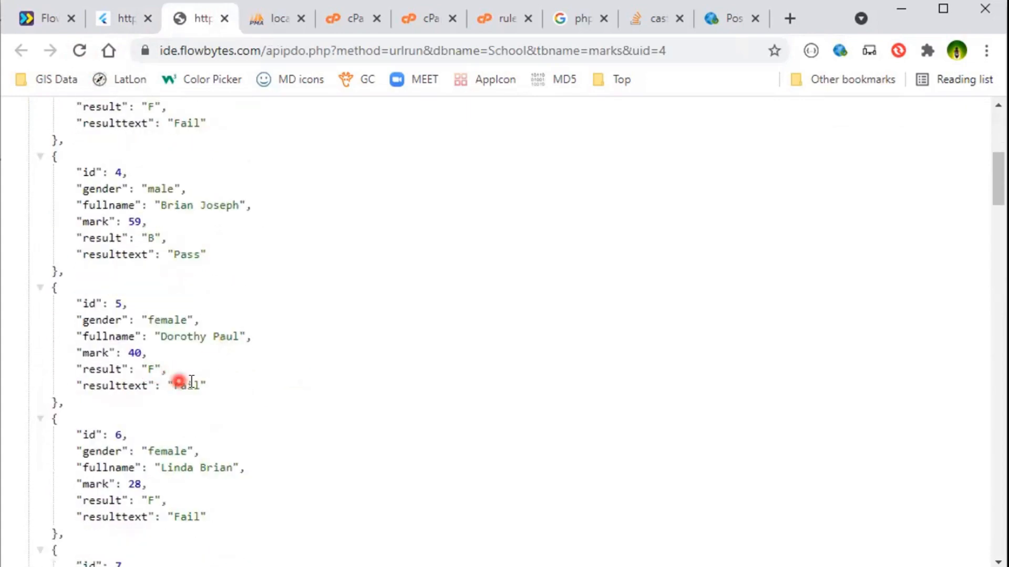
pyautogui.scroll(-3, 213, 393)
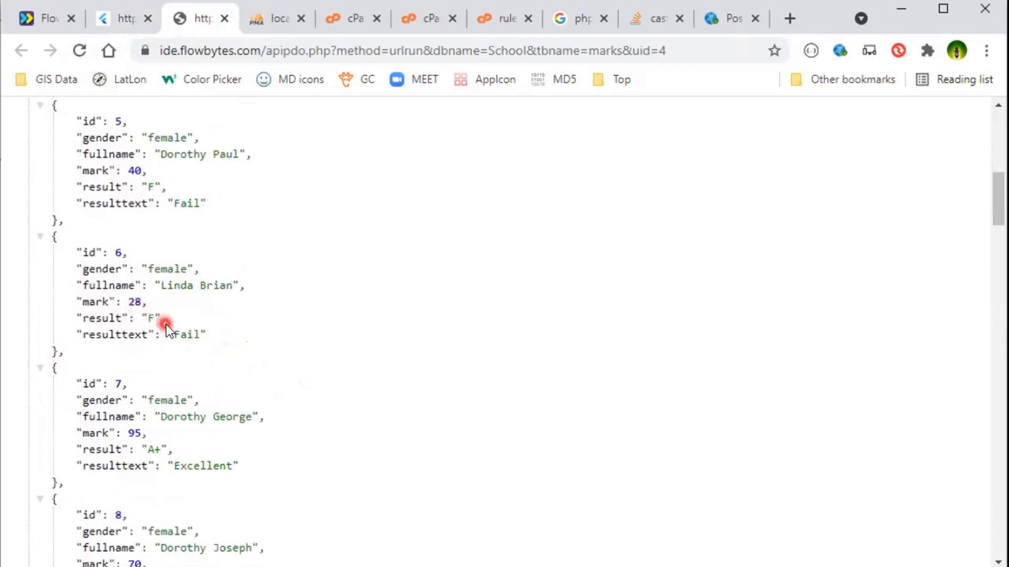
pyautogui.scroll(-2, 166, 326)
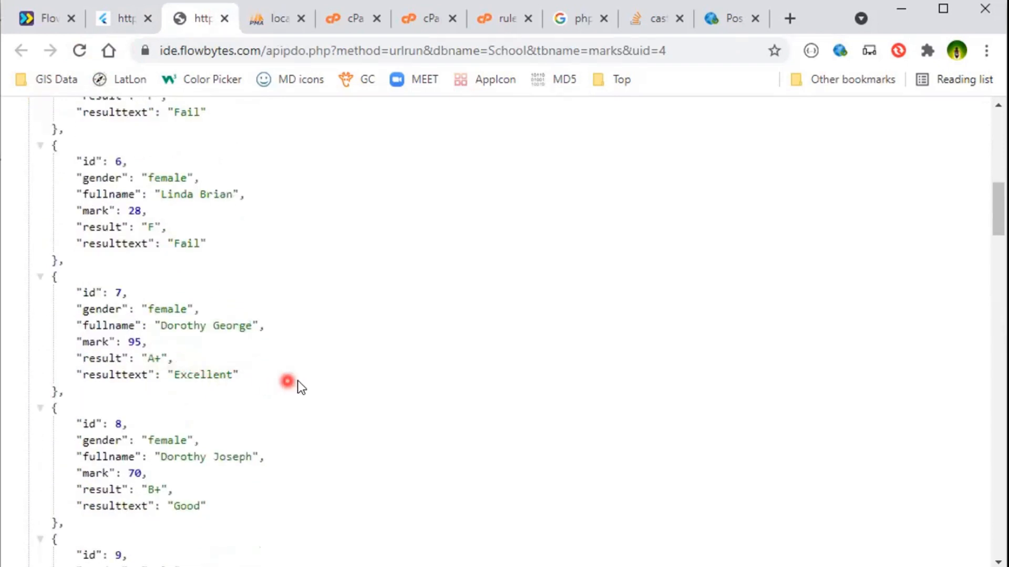
pyautogui.scroll(-2, 297, 381)
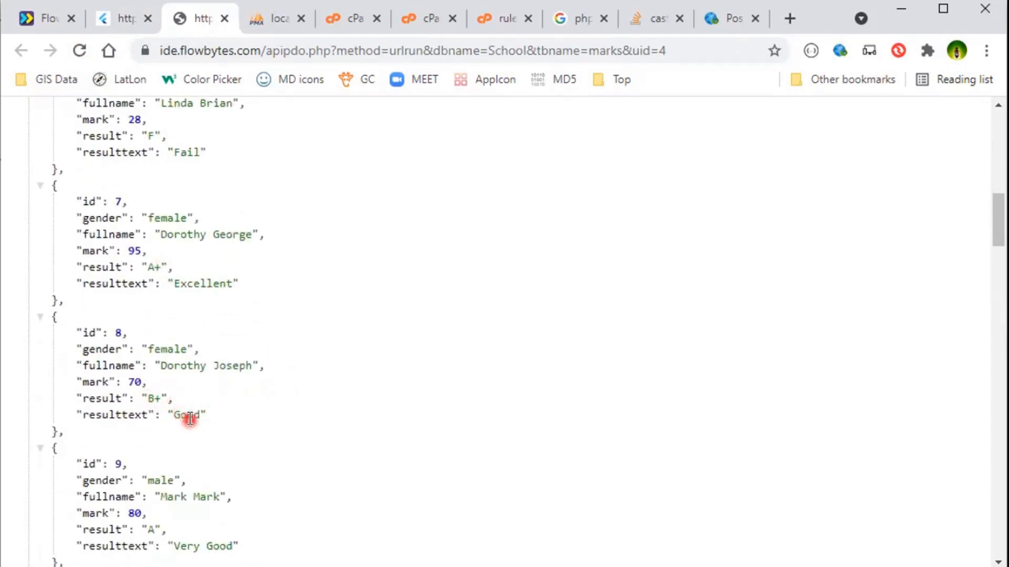
pyautogui.scroll(-4, 266, 411)
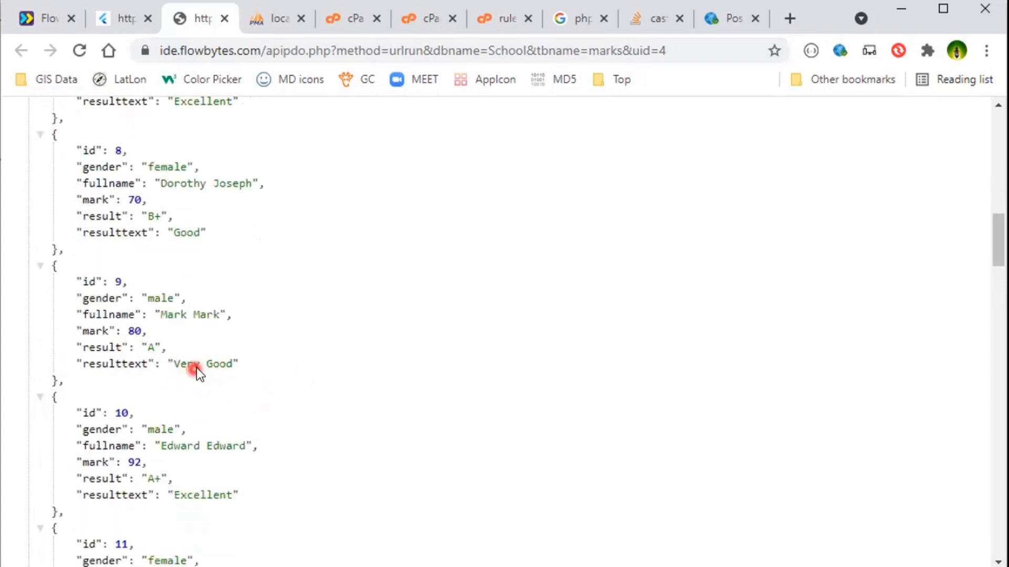
pyautogui.scroll(-2, 282, 376)
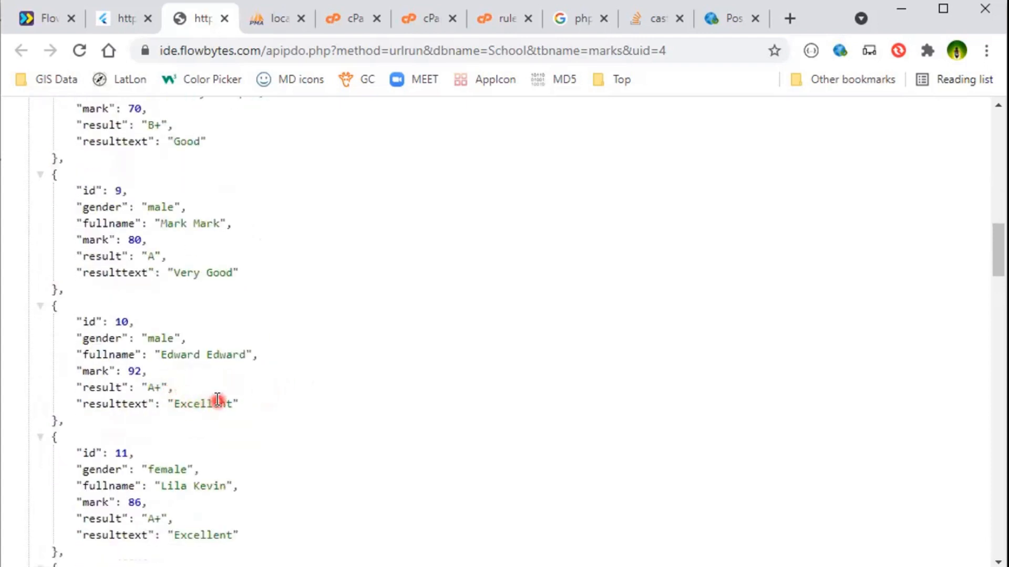
pyautogui.scroll(-1, 253, 410)
pyautogui.scroll(-2, 258, 415)
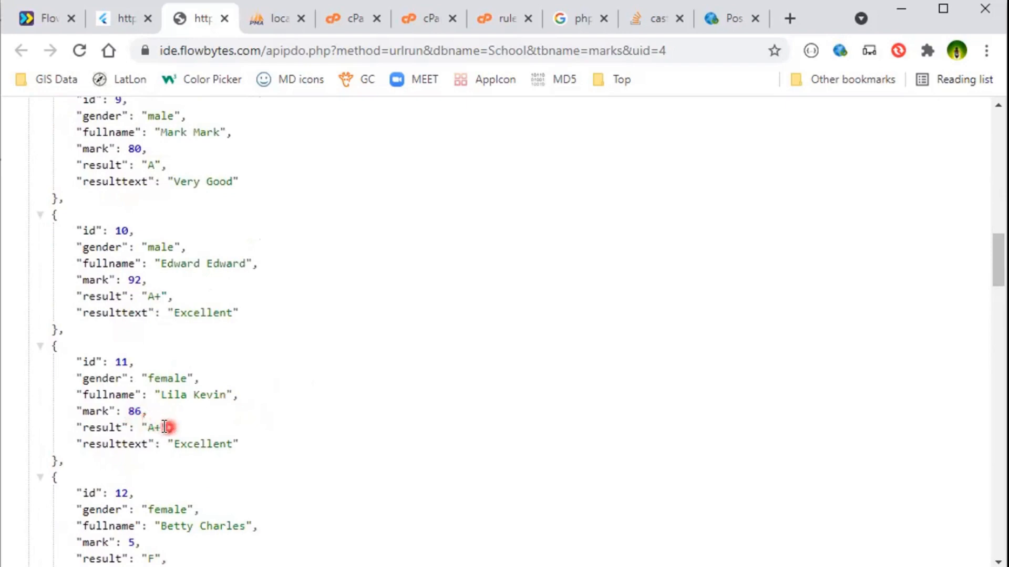
pyautogui.scroll(-9, 263, 434)
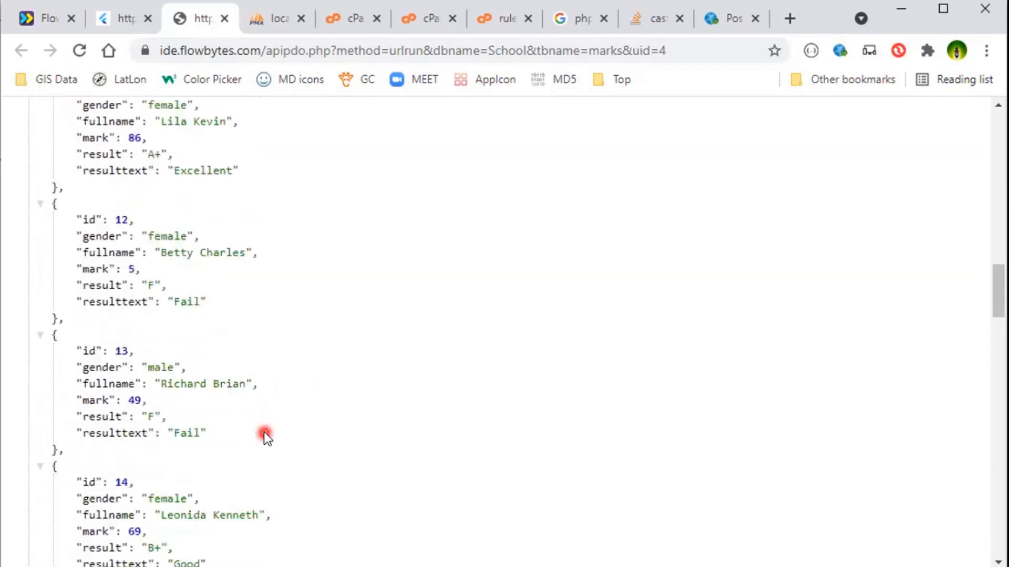
pyautogui.scroll(-7, 263, 433)
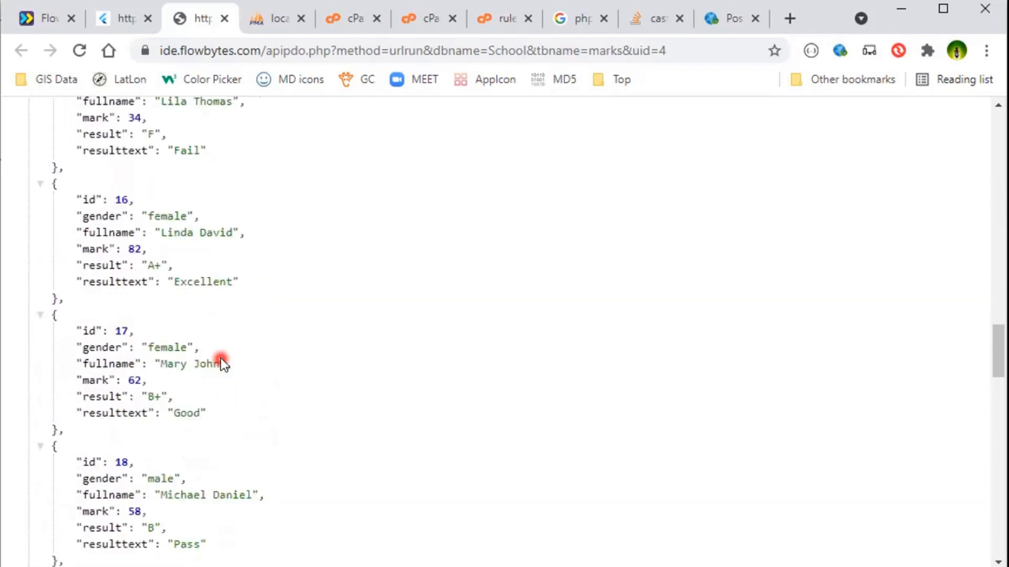
pyautogui.scroll(4, 215, 350)
pyautogui.scroll(13, 209, 336)
# Change the marks table's output format from JSON to SQL and save the table.
pyautogui.click(106, 12)
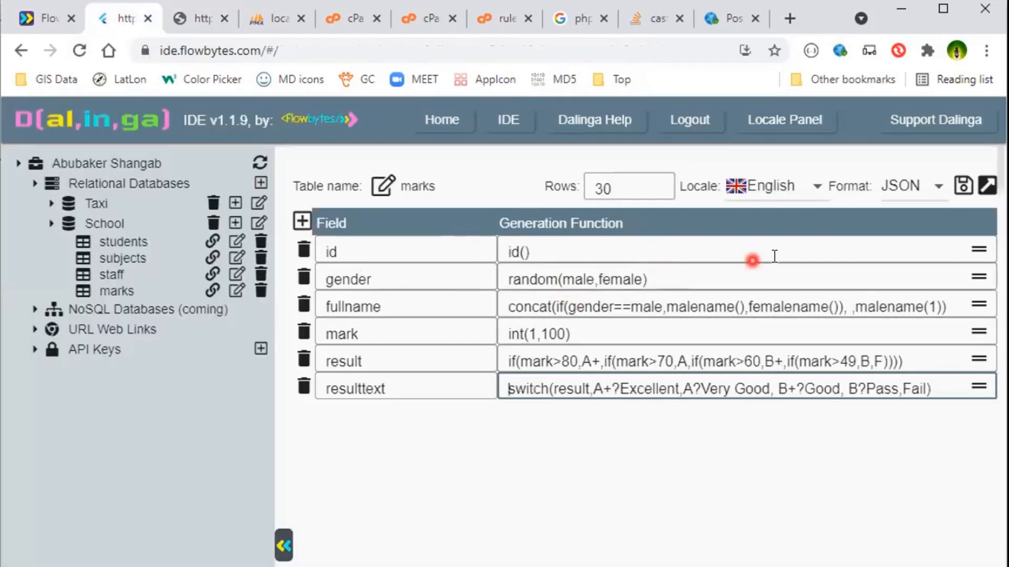
pyautogui.click(617, 188)
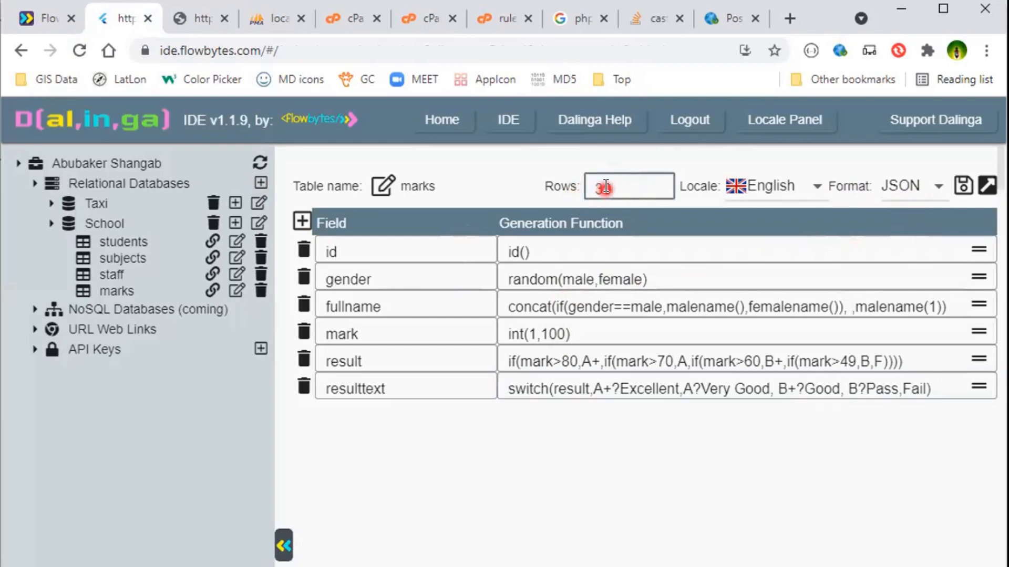
pyautogui.click(785, 197)
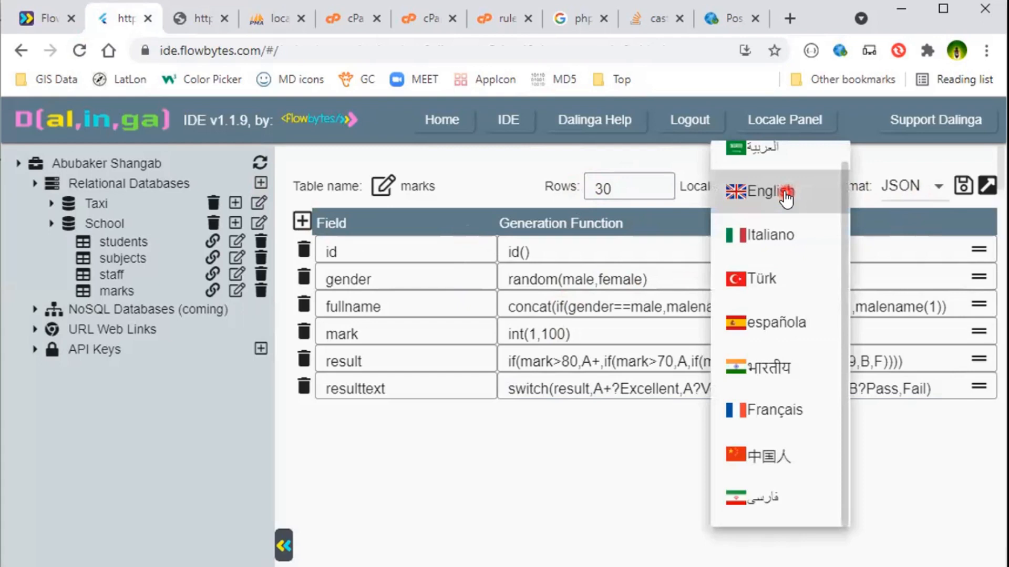
pyautogui.click(924, 202)
pyautogui.click(923, 203)
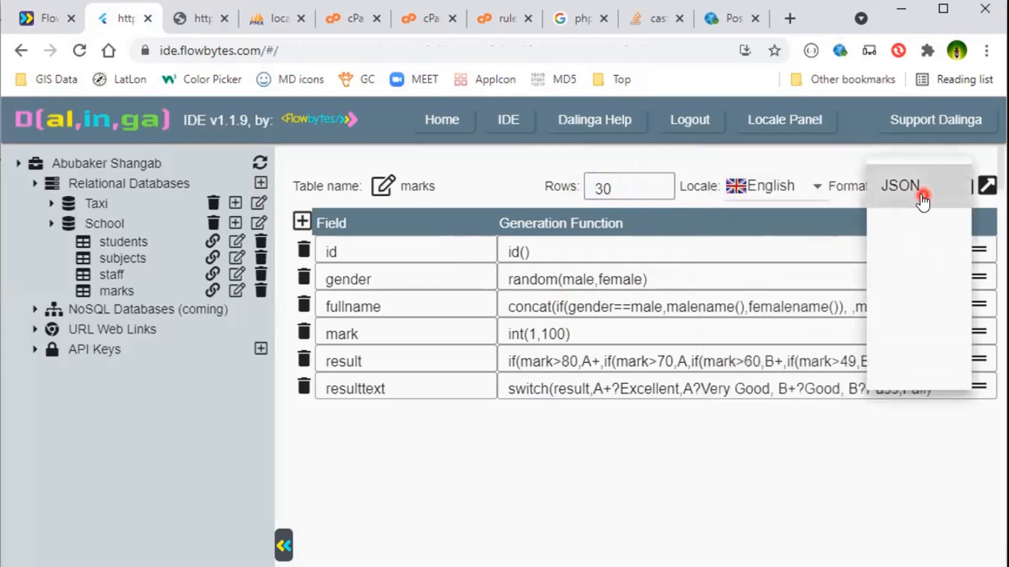
pyautogui.click(905, 327)
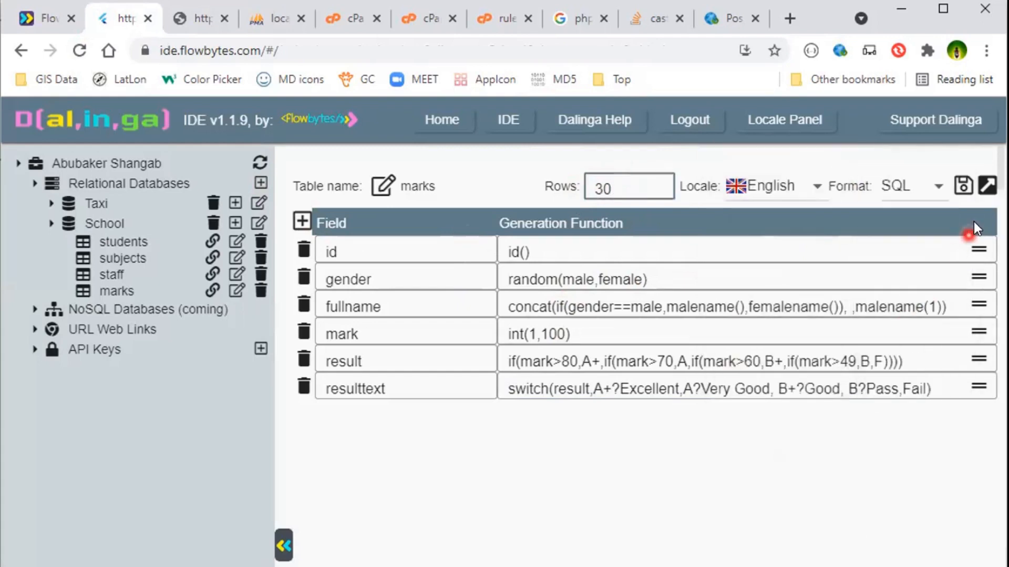
pyautogui.click(964, 186)
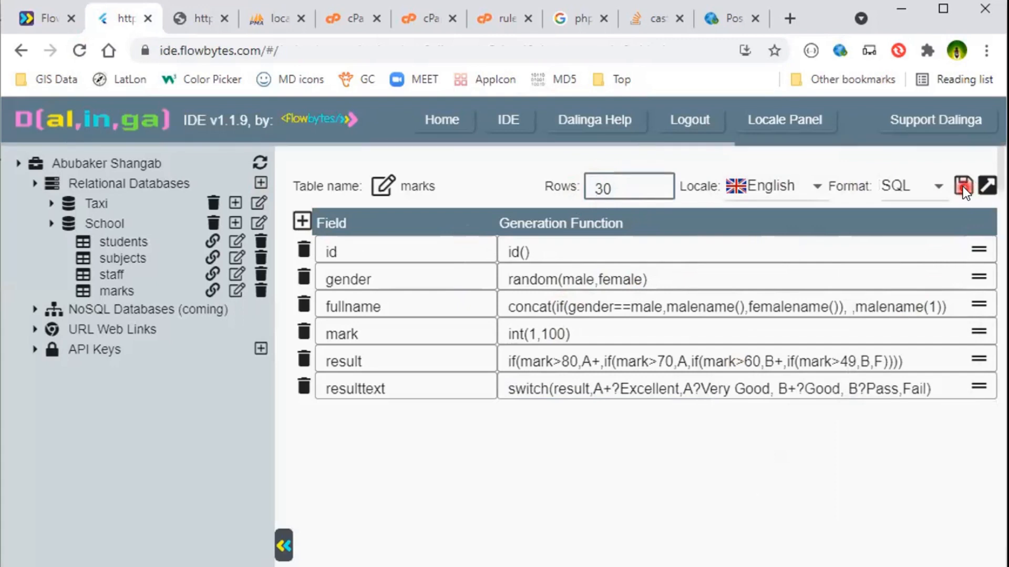
# Reload the API tab to get the SQL script and select all of it for copying.
pyautogui.click(198, 26)
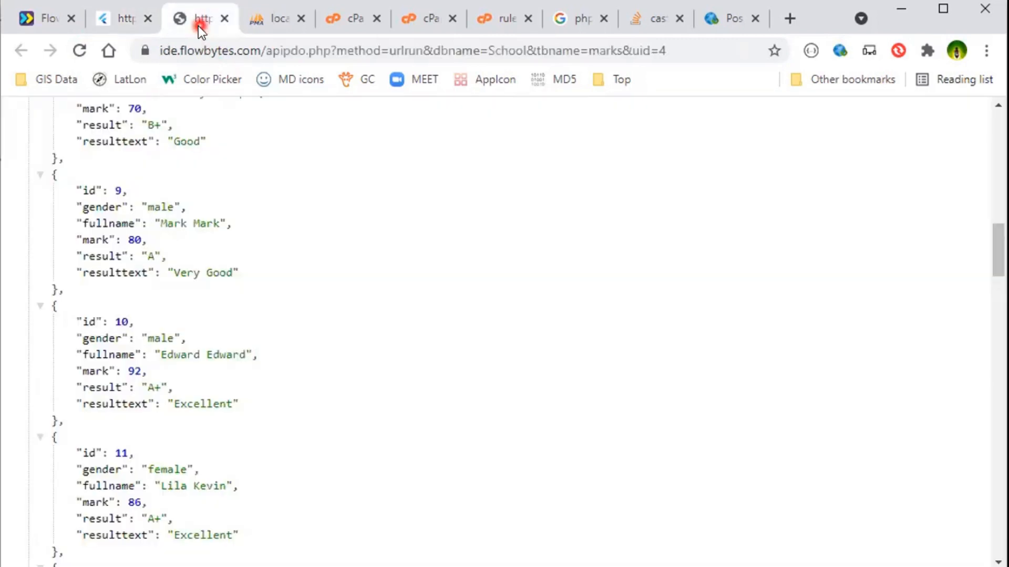
pyautogui.click(78, 55)
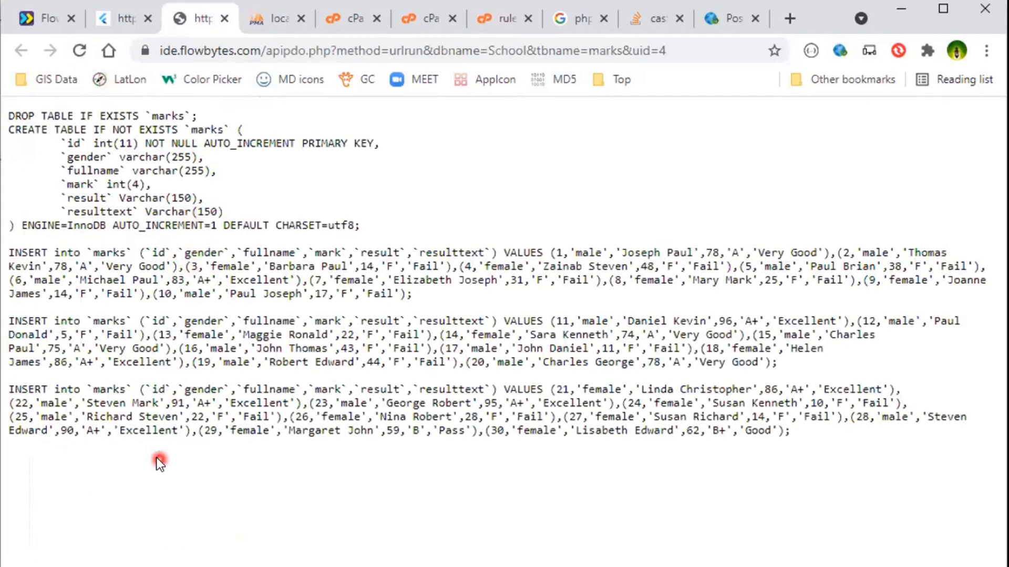
pyautogui.hotkey('ctrl', 'a')
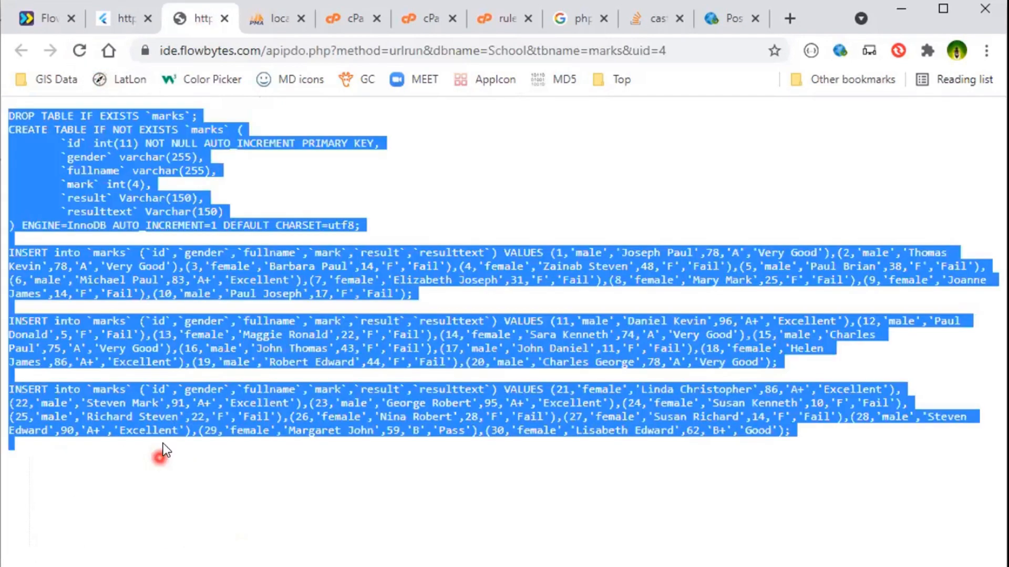
# In phpMyAdmin, paste the copied SQL script into the school database's SQL query box and execute it.
pyautogui.click(279, 20)
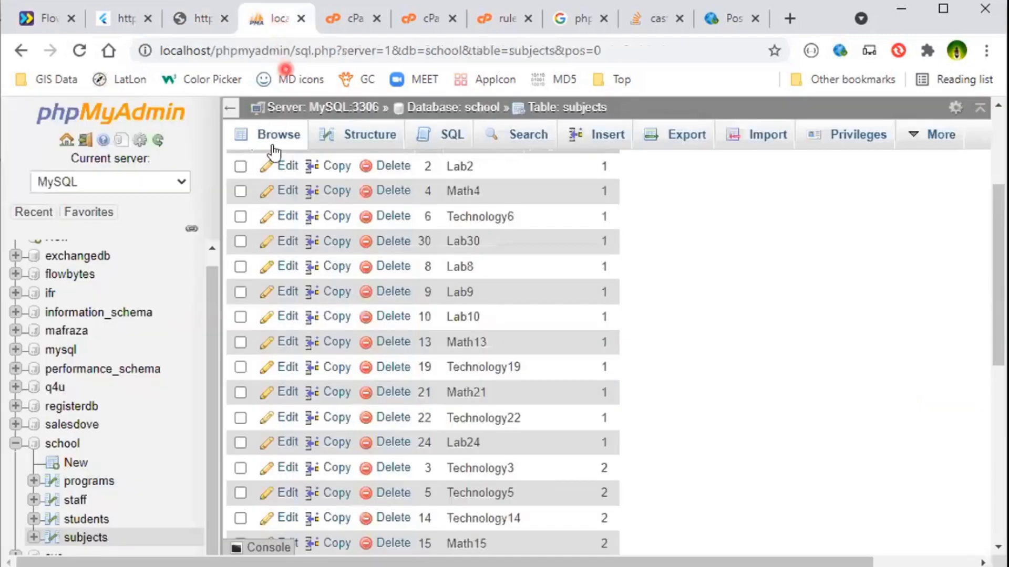
pyautogui.click(69, 445)
pyautogui.click(373, 135)
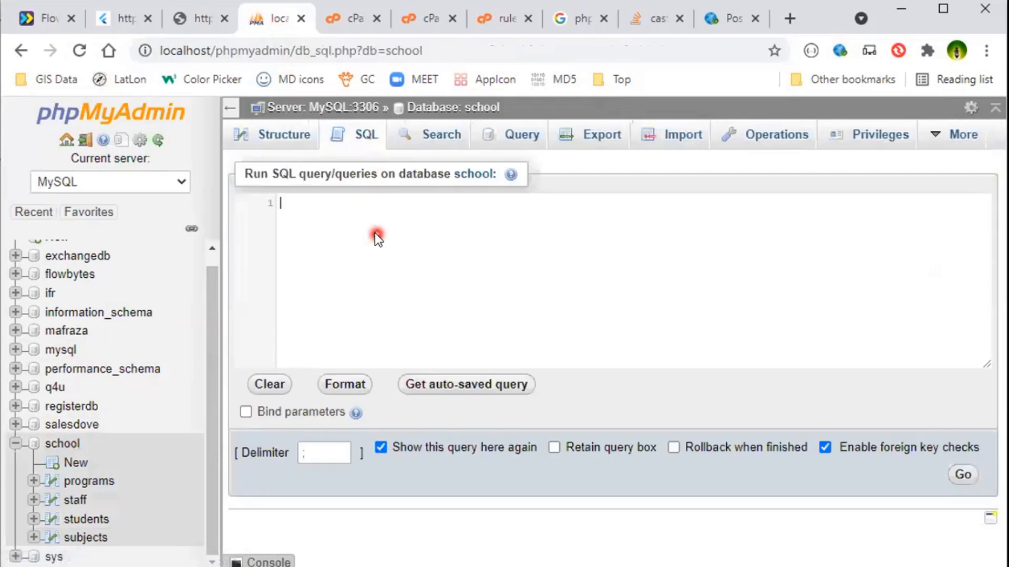
pyautogui.hotkey('ctrl', 'v')
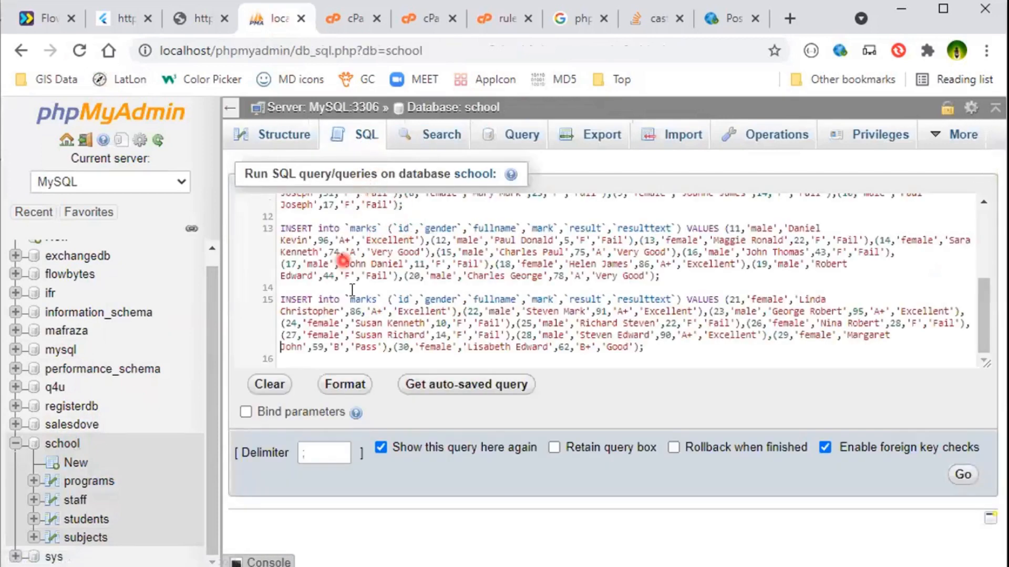
pyautogui.click(963, 476)
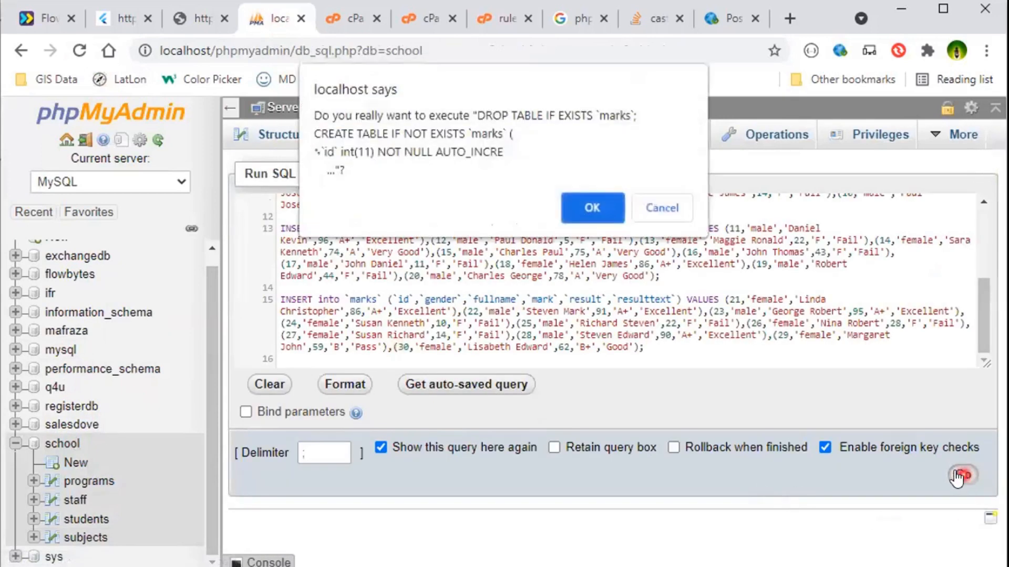
pyautogui.click(572, 214)
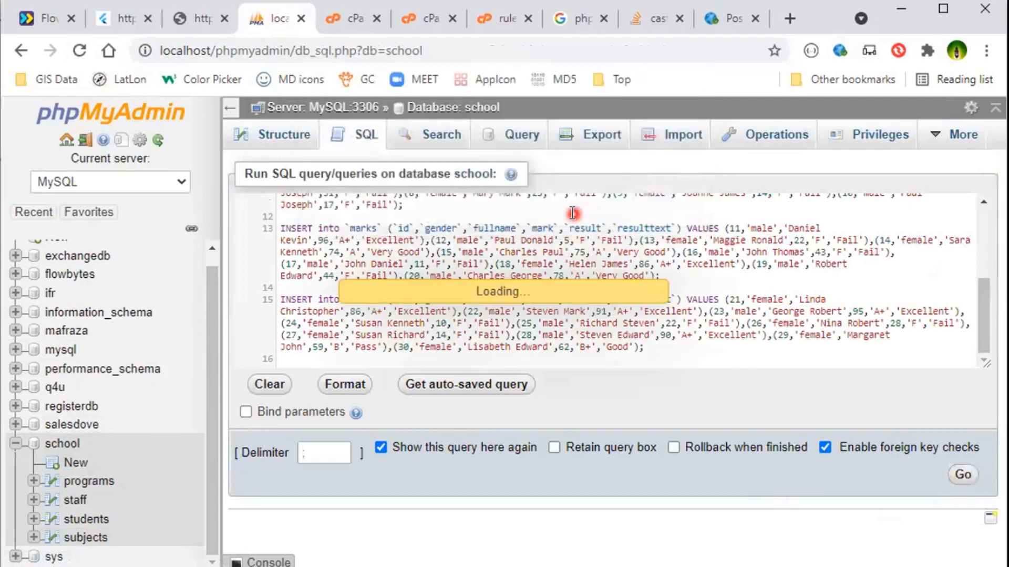
pyautogui.scroll(-4, 149, 472)
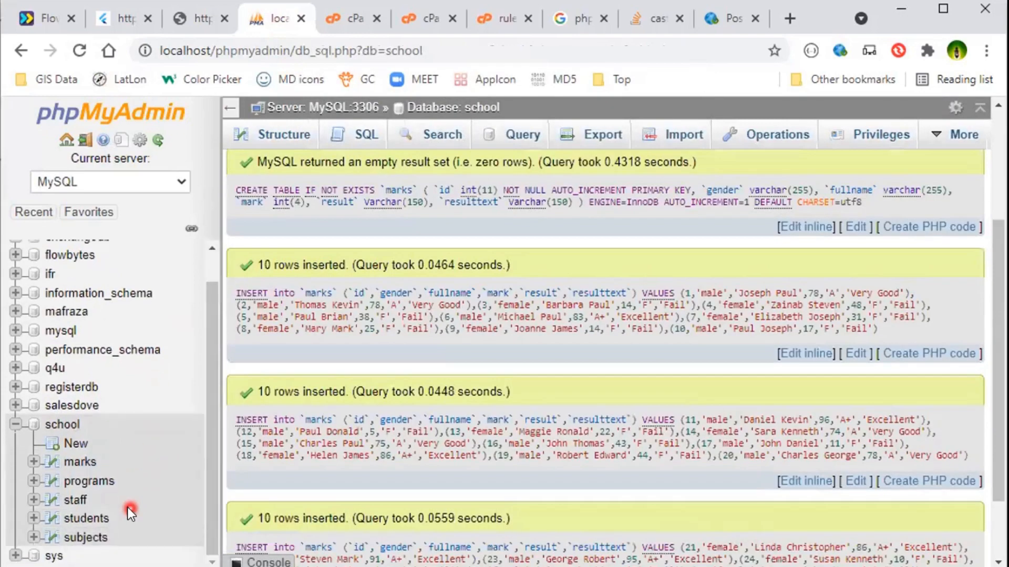
# Open the imported marks table in phpMyAdmin and browse its rows of marks, results and result text.
pyautogui.click(88, 464)
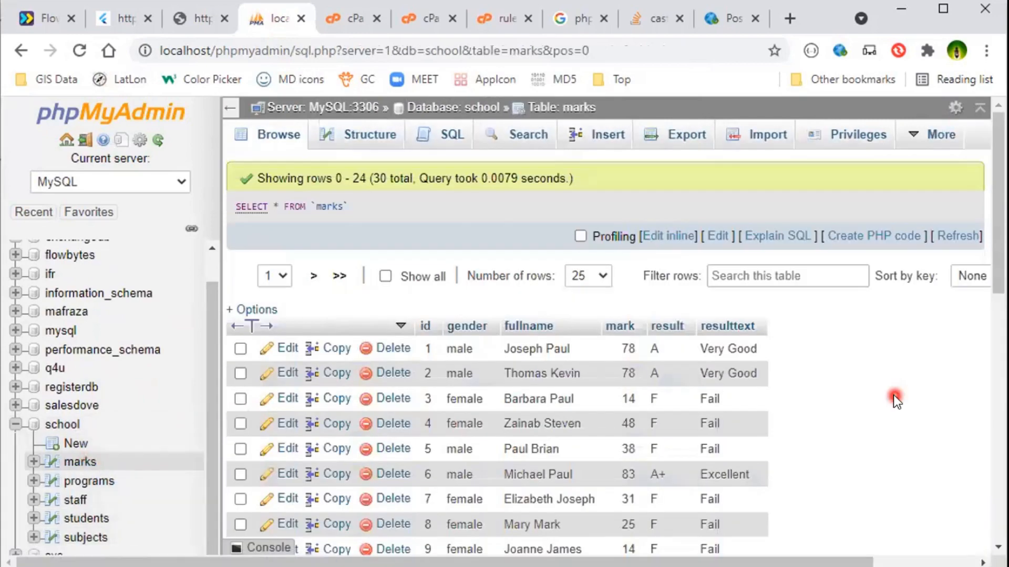
pyautogui.scroll(-2, 893, 399)
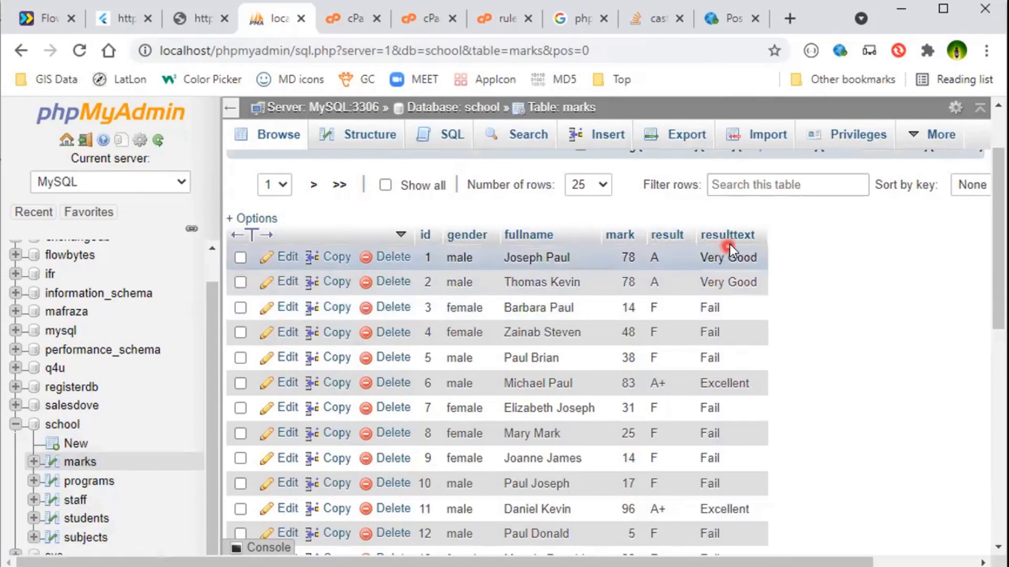
pyautogui.scroll(-9, 740, 442)
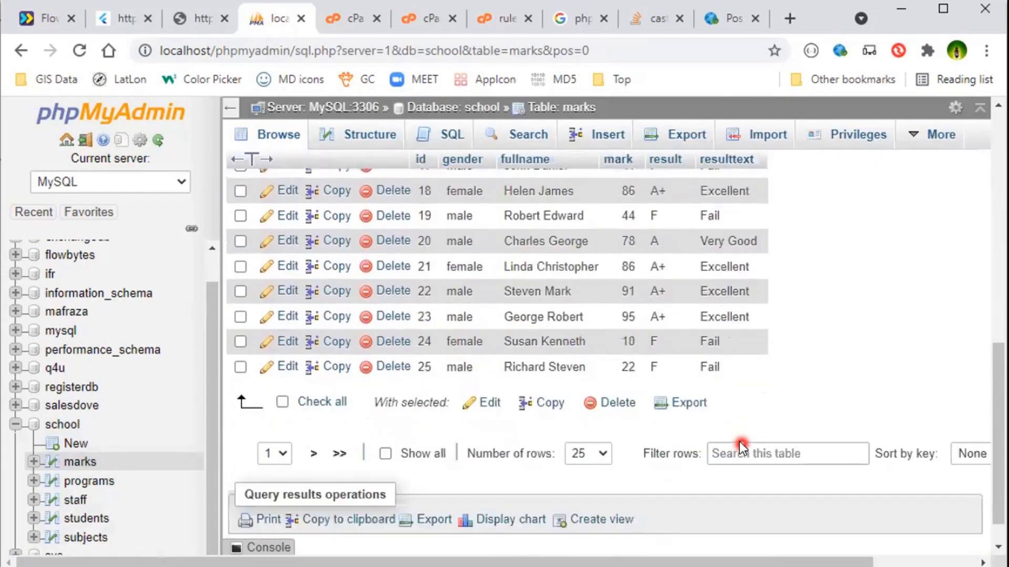
pyautogui.scroll(5, 701, 396)
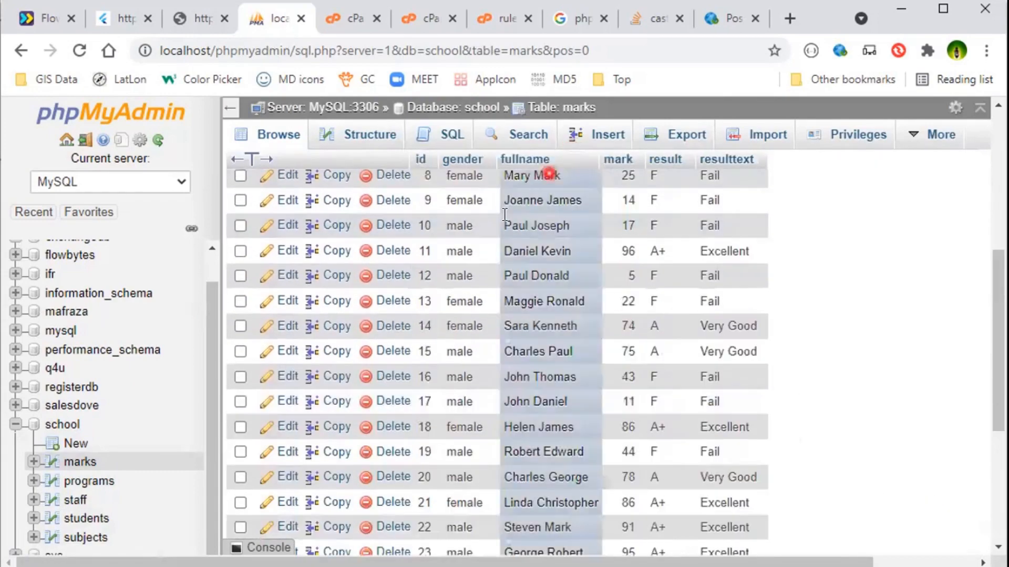
# In the table generator, change the resulttext function's last case to F?Fail and save the marks table.
pyautogui.click(126, 30)
pyautogui.click(498, 463)
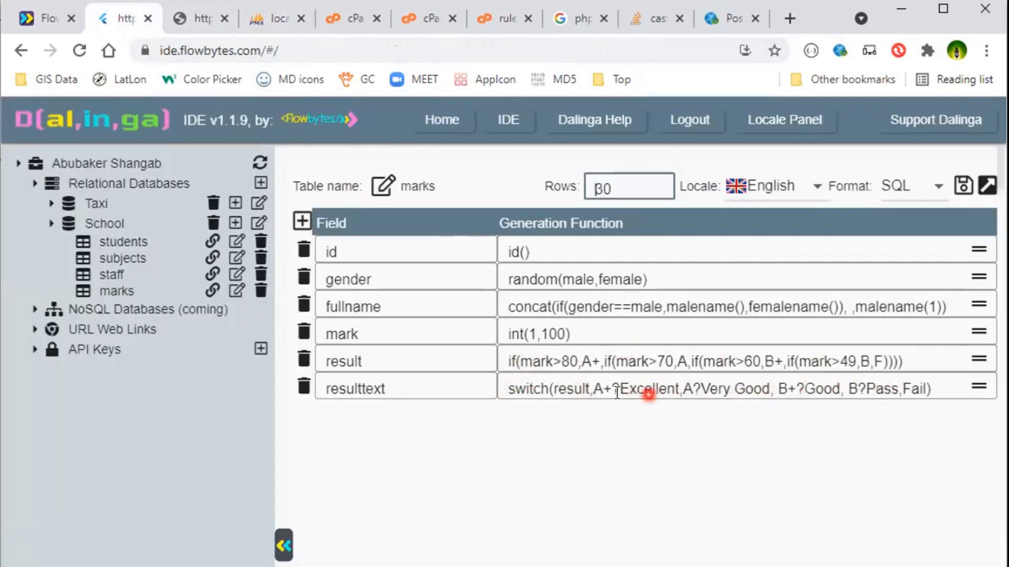
pyautogui.doubleClick(914, 387)
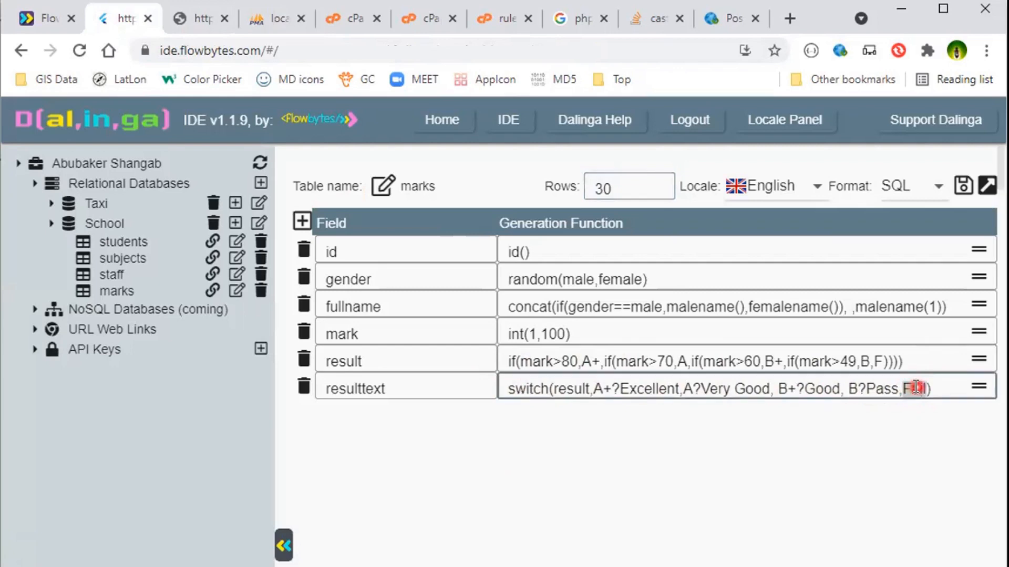
pyautogui.click(850, 389)
pyautogui.moveTo(683, 389); pyautogui.dragTo(698, 390)
pyautogui.moveTo(594, 388); pyautogui.dragTo(609, 387)
pyautogui.click(917, 388)
pyautogui.write('?F')
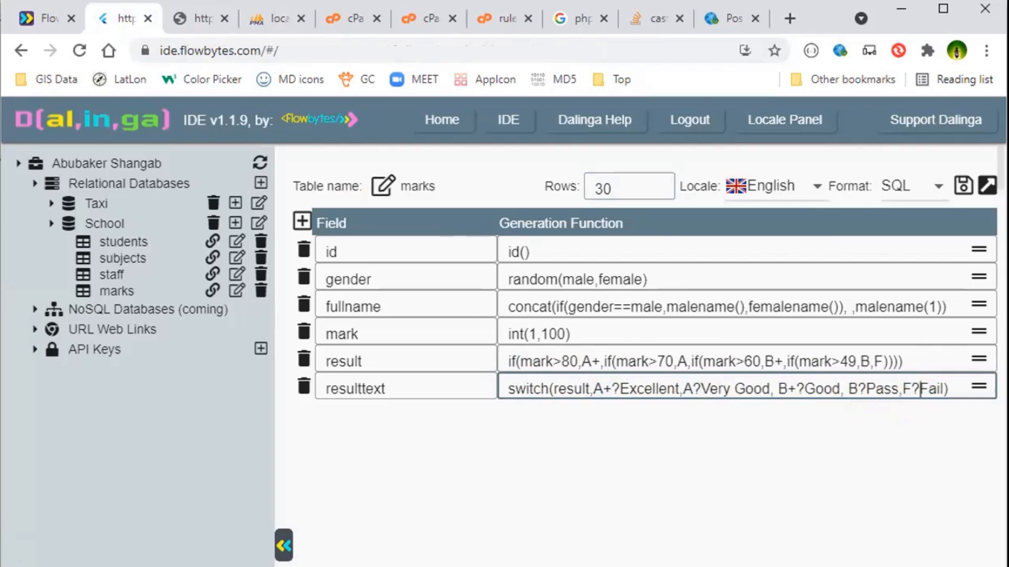
pyautogui.click(964, 189)
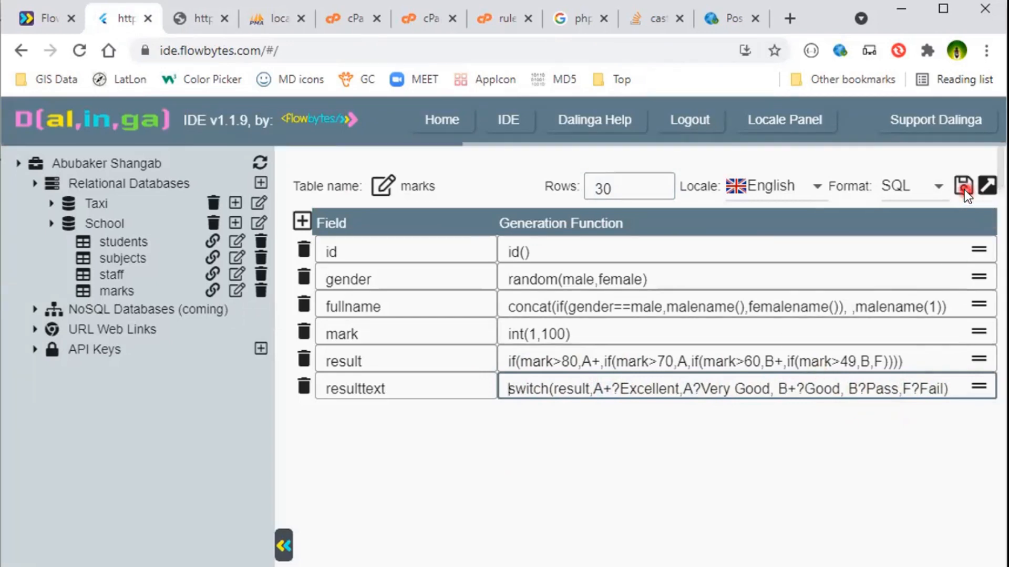
# Switch the marks table's output format to JSON and save the table.
pyautogui.click(914, 199)
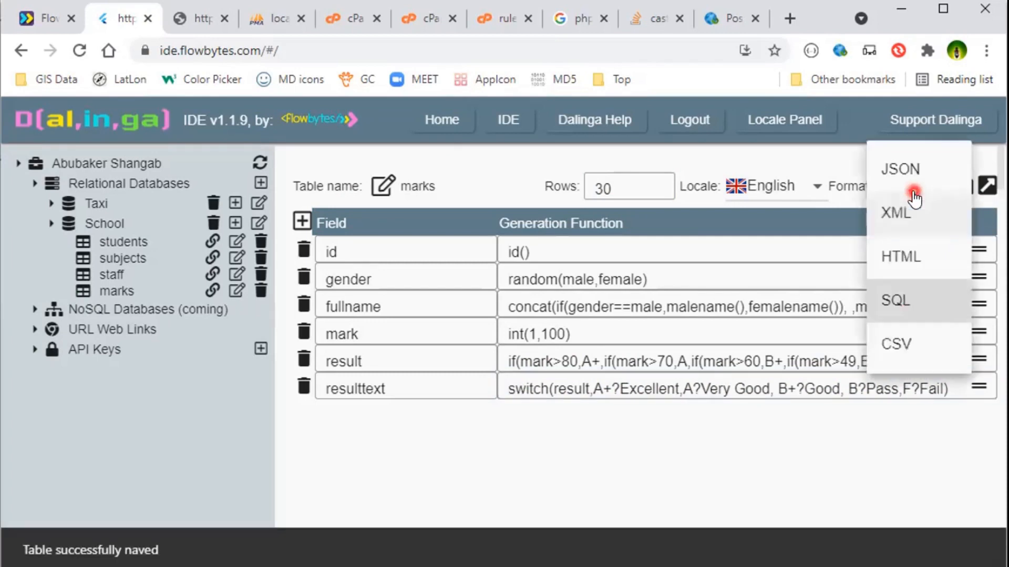
pyautogui.click(898, 176)
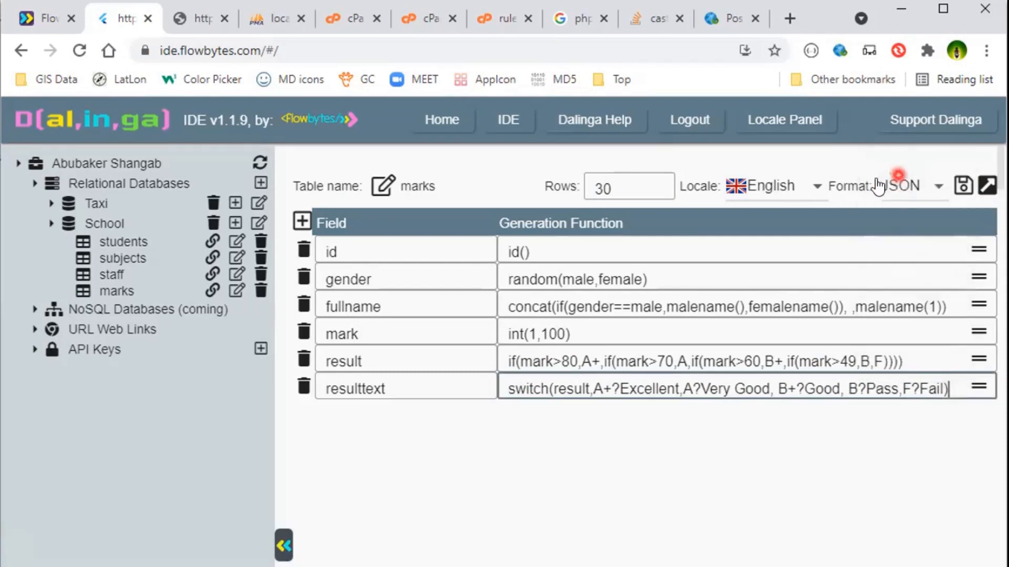
pyautogui.click(962, 190)
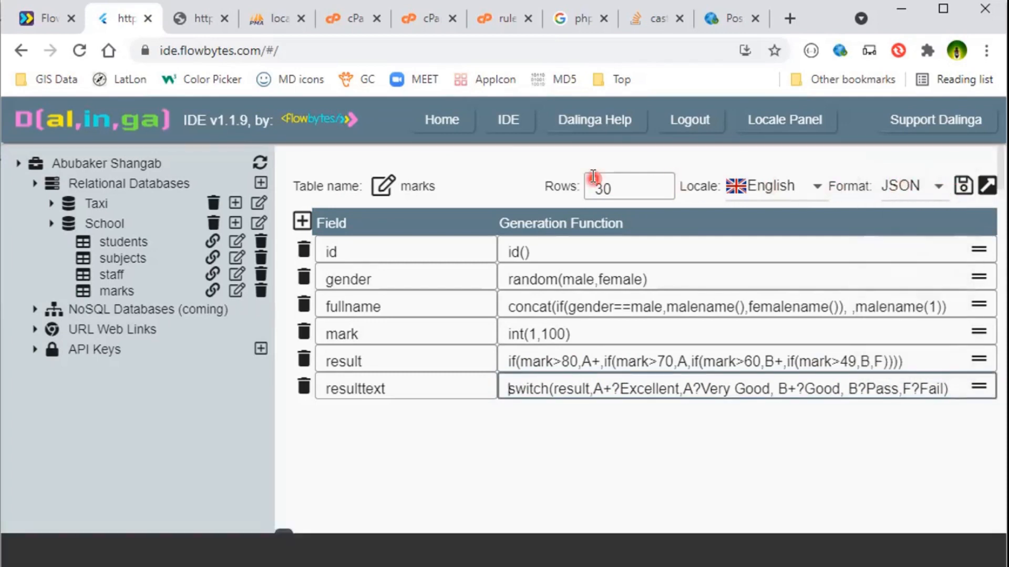
# Reload the API tab and scroll through the JSON records, checking each result against its resulttext.
pyautogui.click(224, 24)
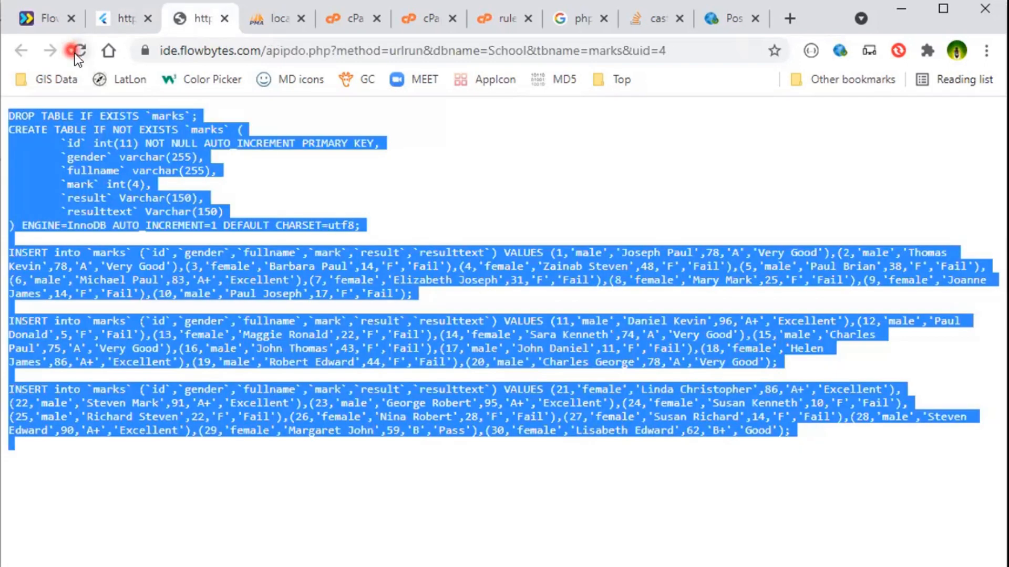
pyautogui.click(78, 52)
pyautogui.scroll(-12, 279, 288)
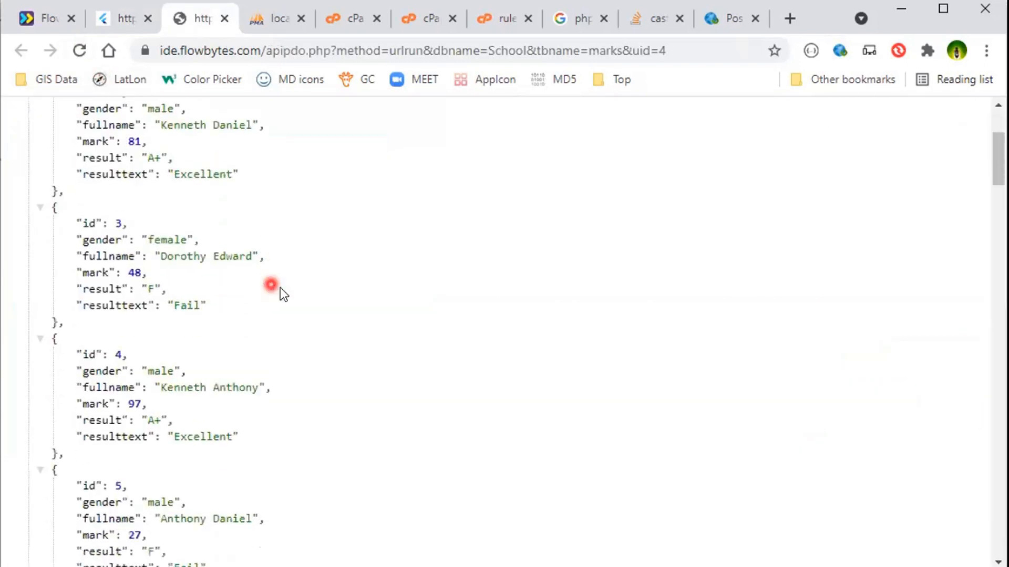
pyautogui.scroll(-16, 342, 316)
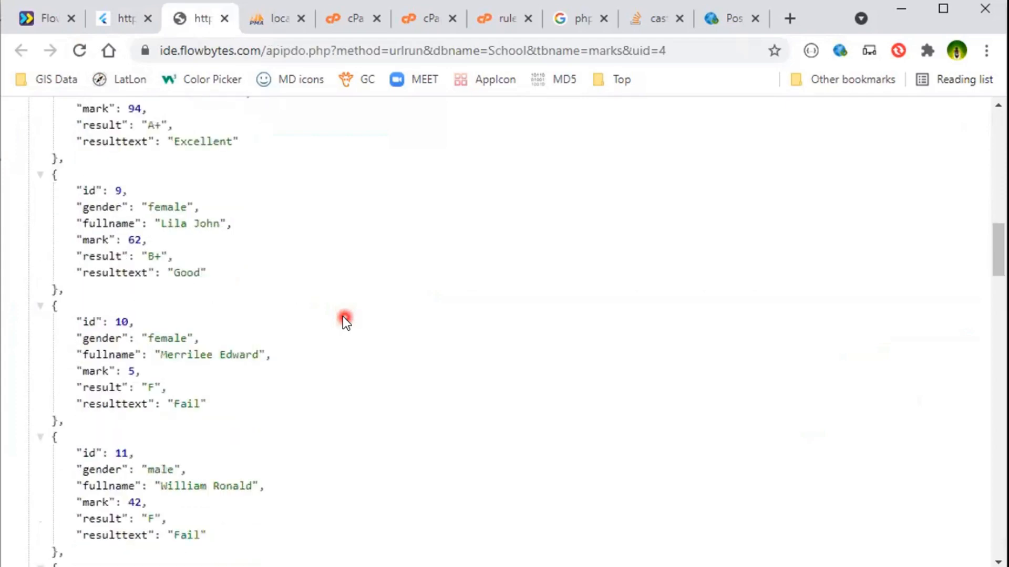
pyautogui.click(121, 18)
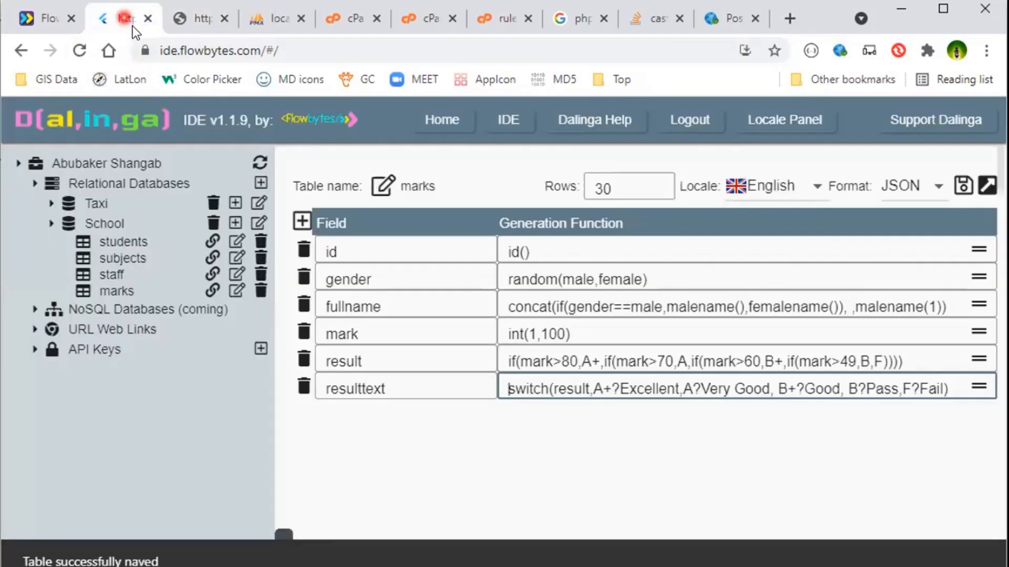